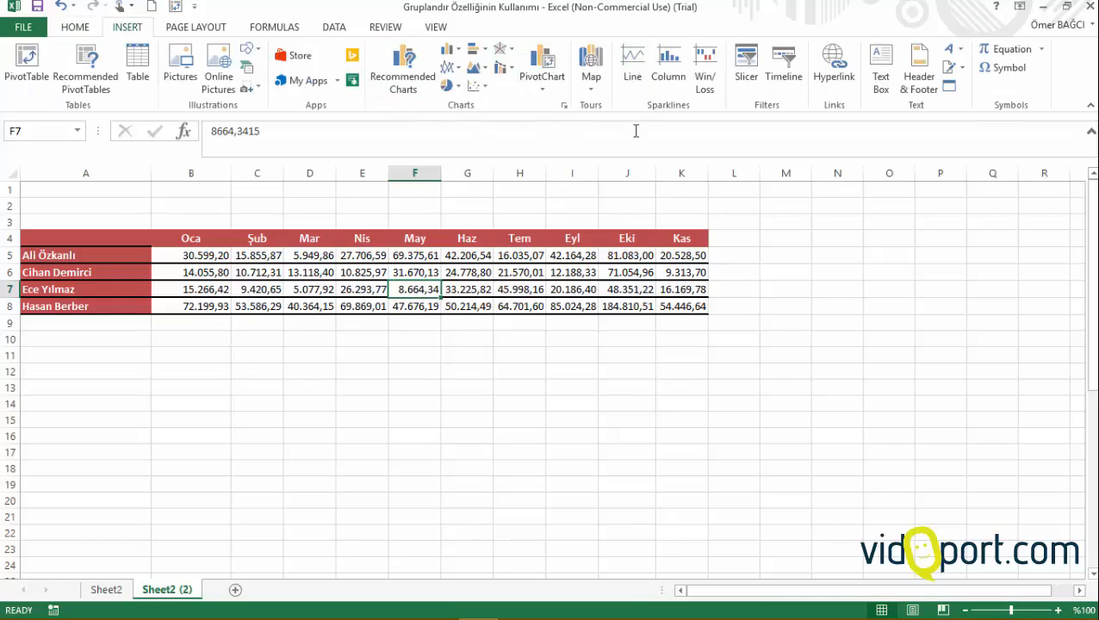
click(746, 259)
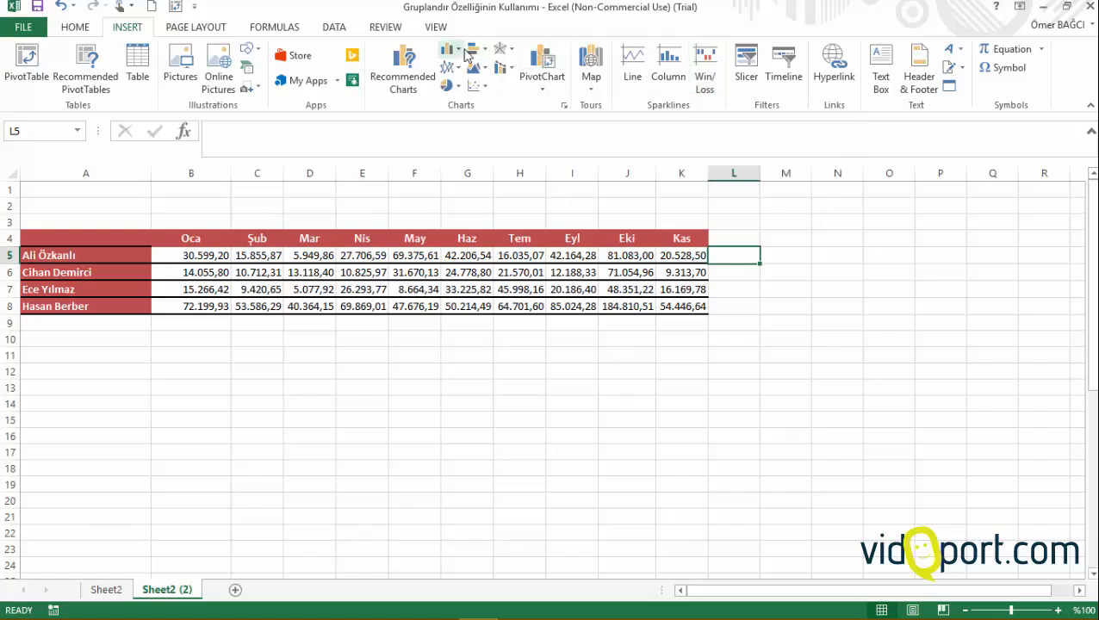
click(357, 293)
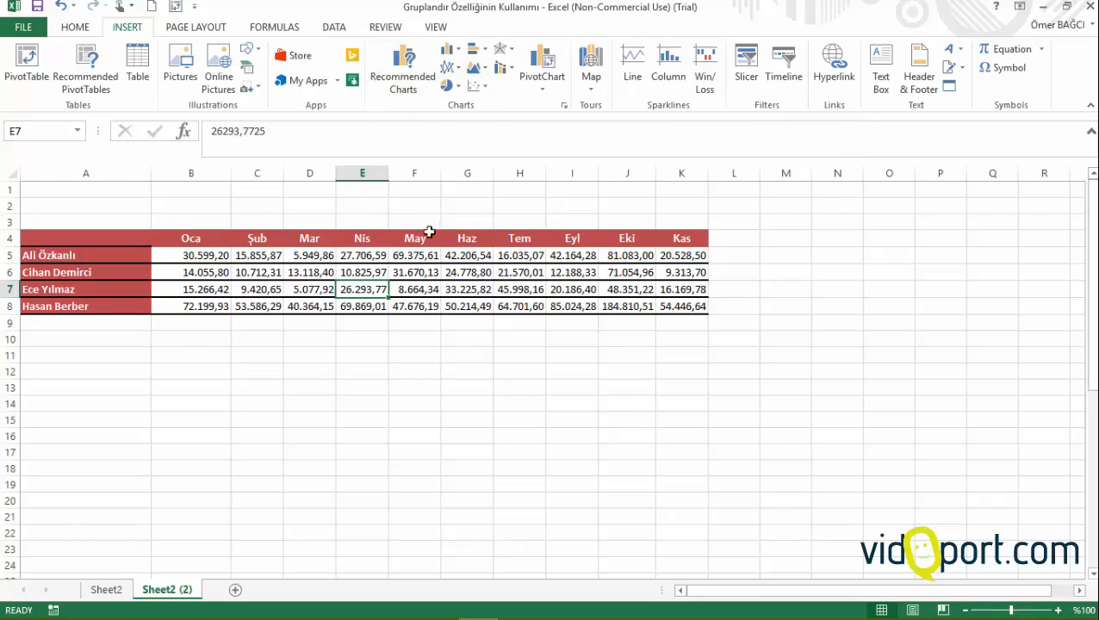
click(733, 255)
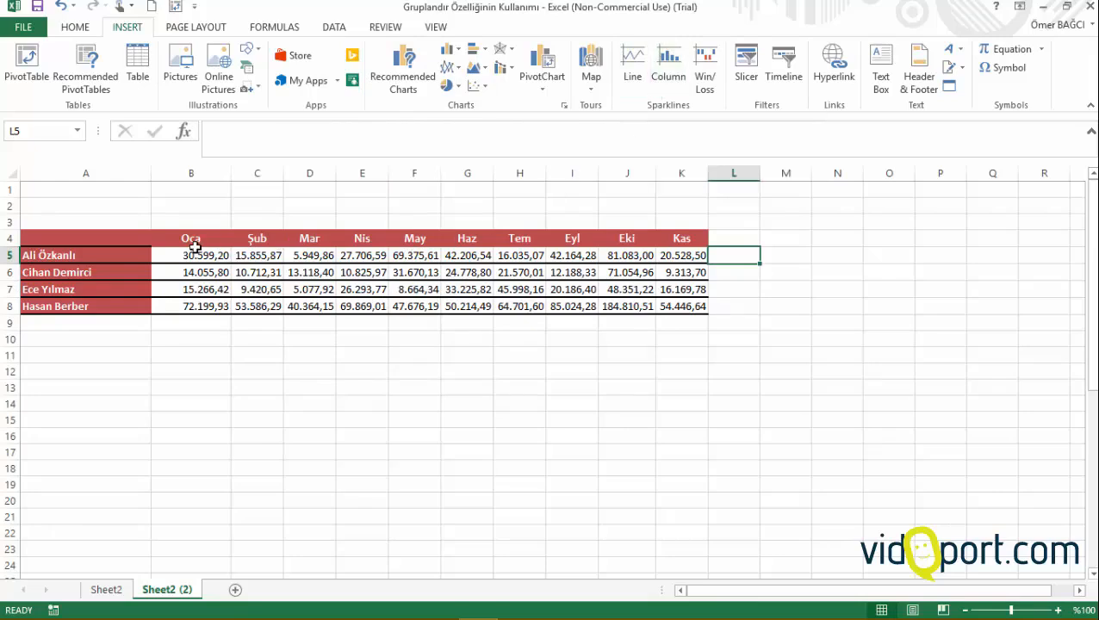
drag(204, 257, 521, 257)
Step: Insert a column sparkline in cell L5 using the data range B5:K5
click(733, 255)
click(674, 69)
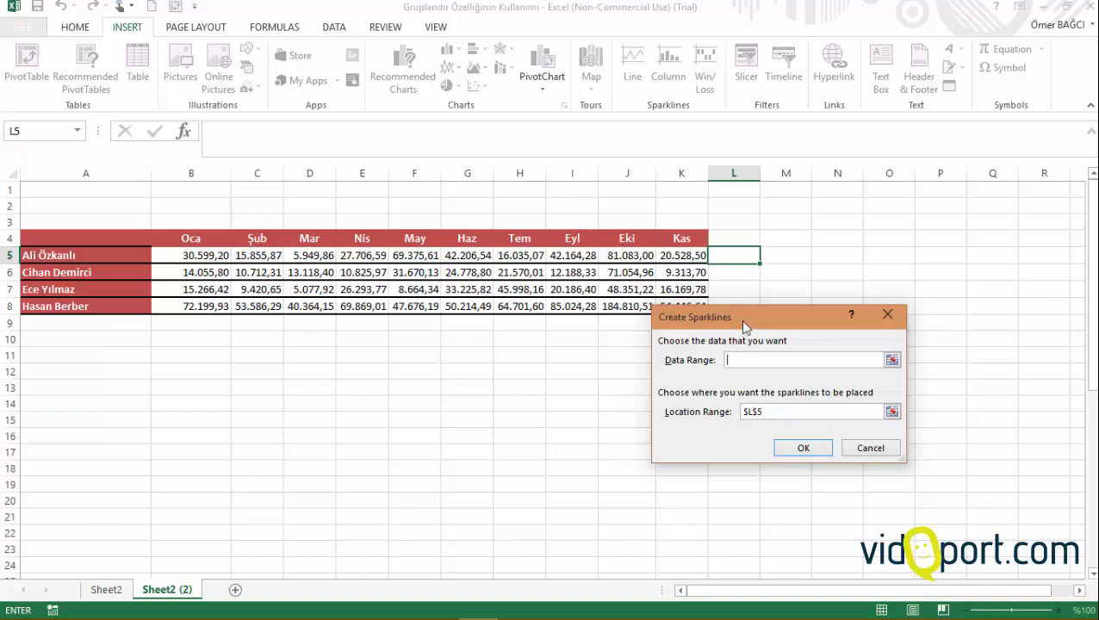
drag(746, 326, 718, 351)
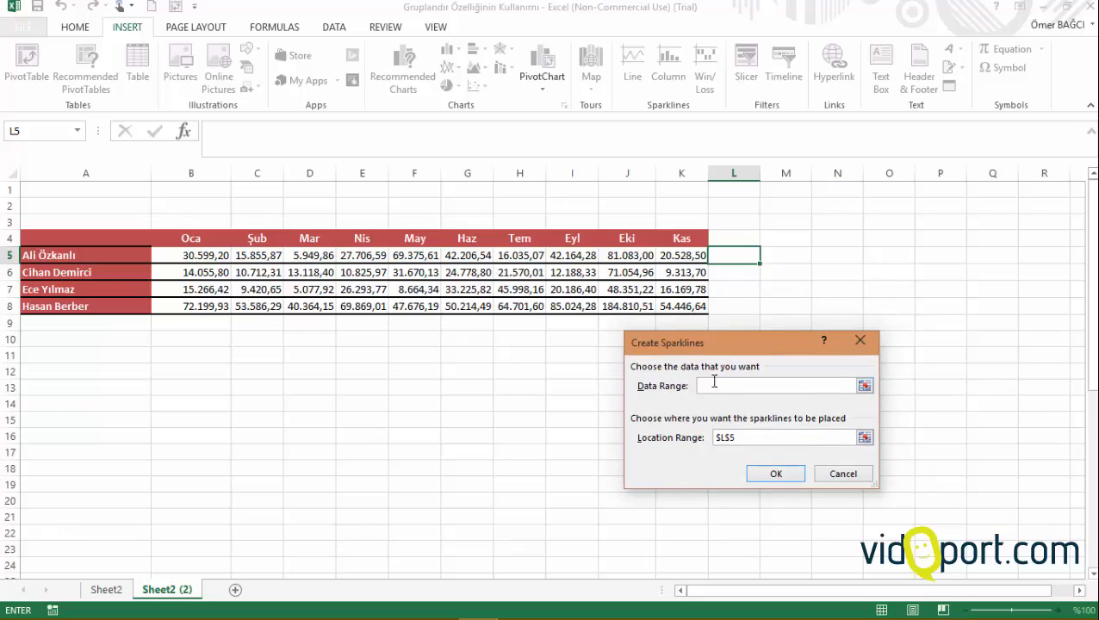
drag(179, 253, 671, 255)
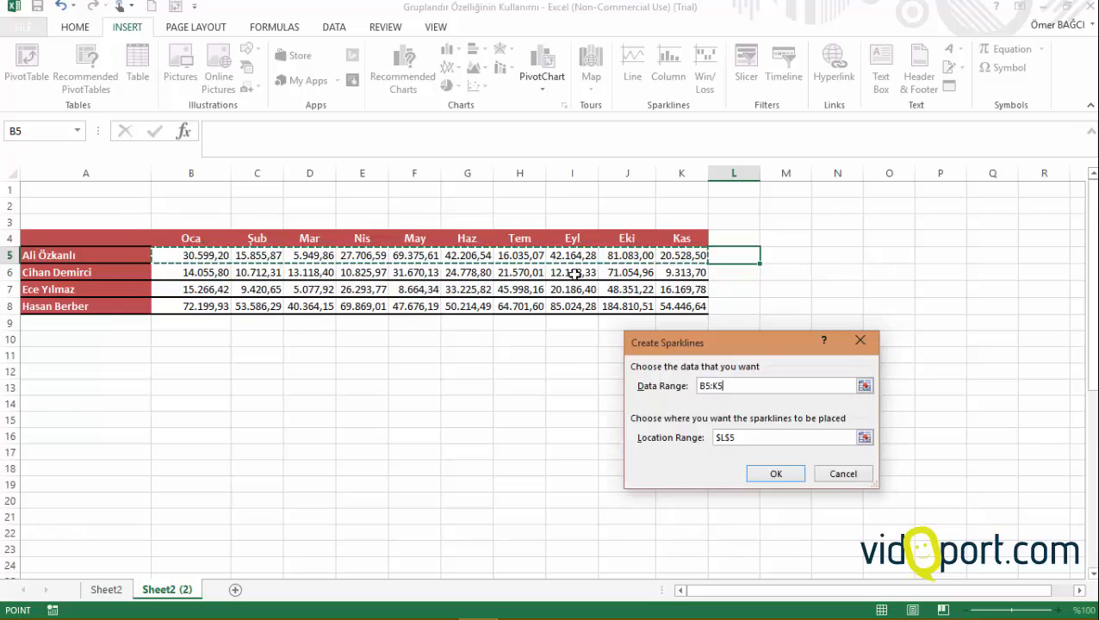
click(778, 476)
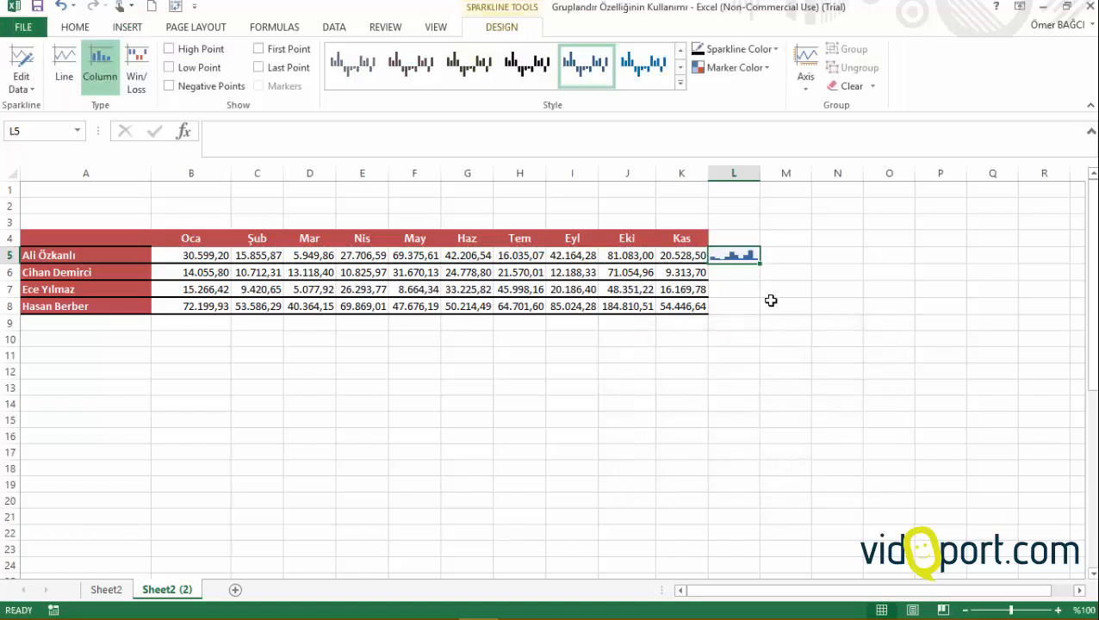
Step: Fill the L5 sparkline down through L8 and widen column L to roughly three times its width
drag(758, 264, 768, 320)
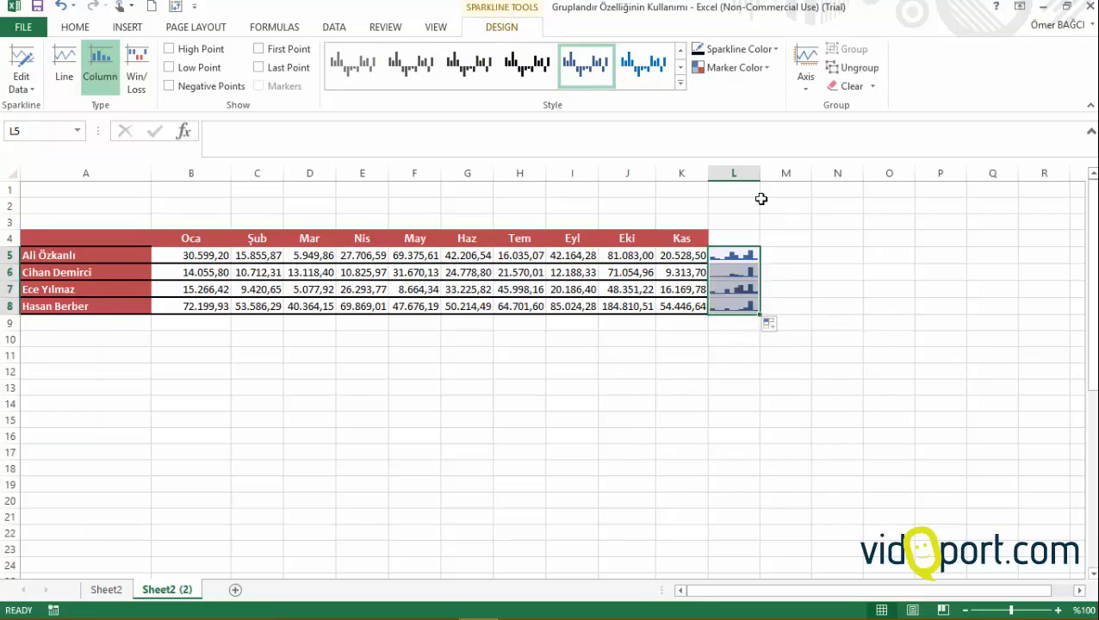
drag(760, 173, 852, 185)
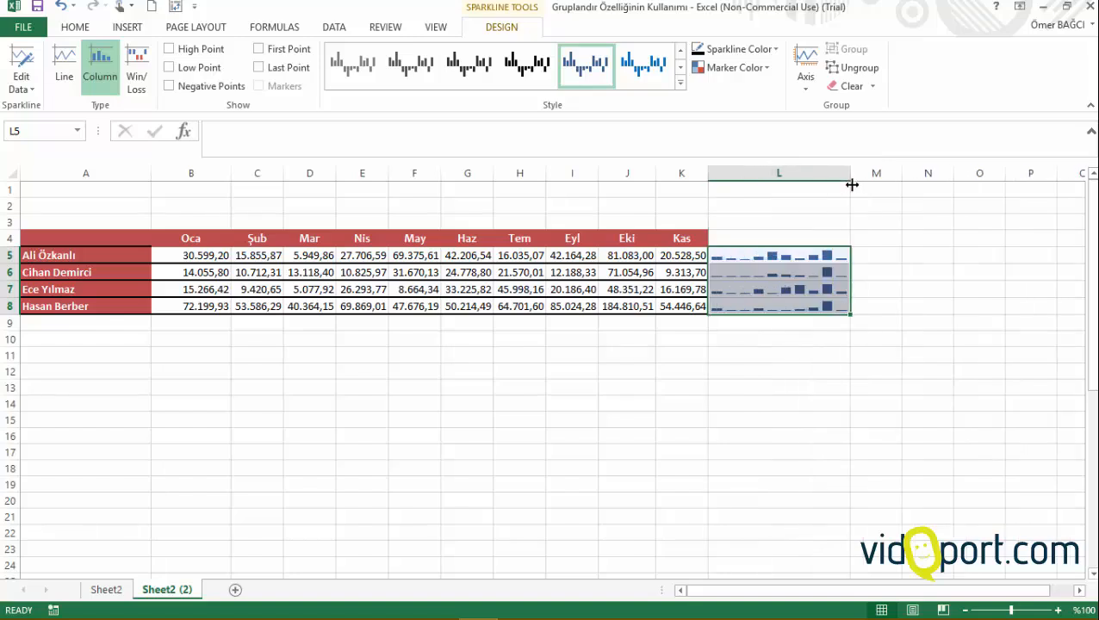
click(844, 174)
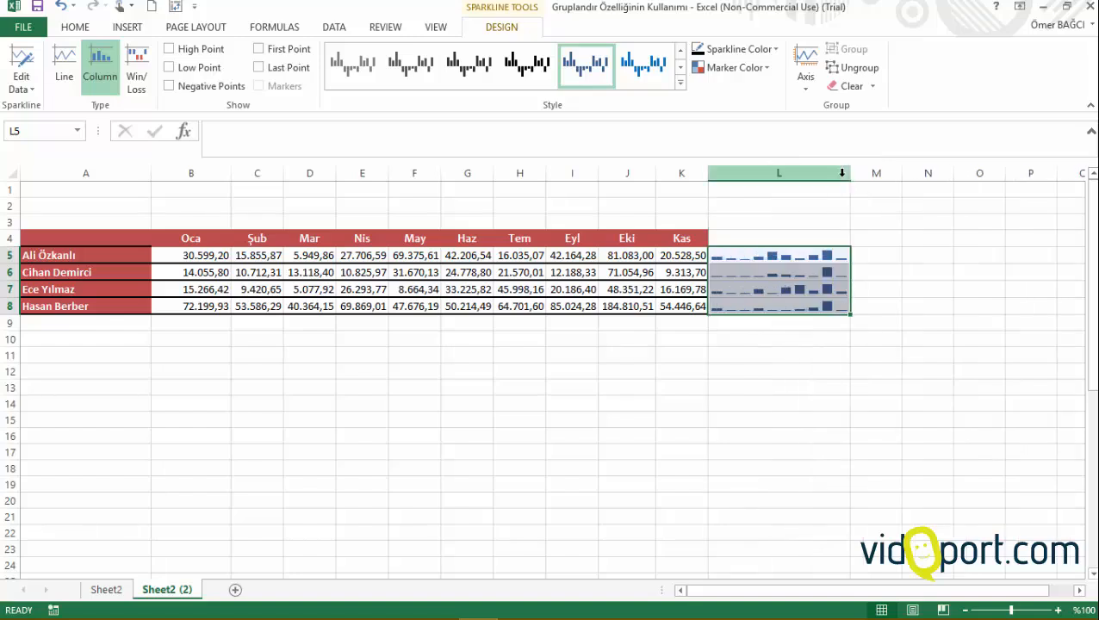
drag(852, 174, 874, 175)
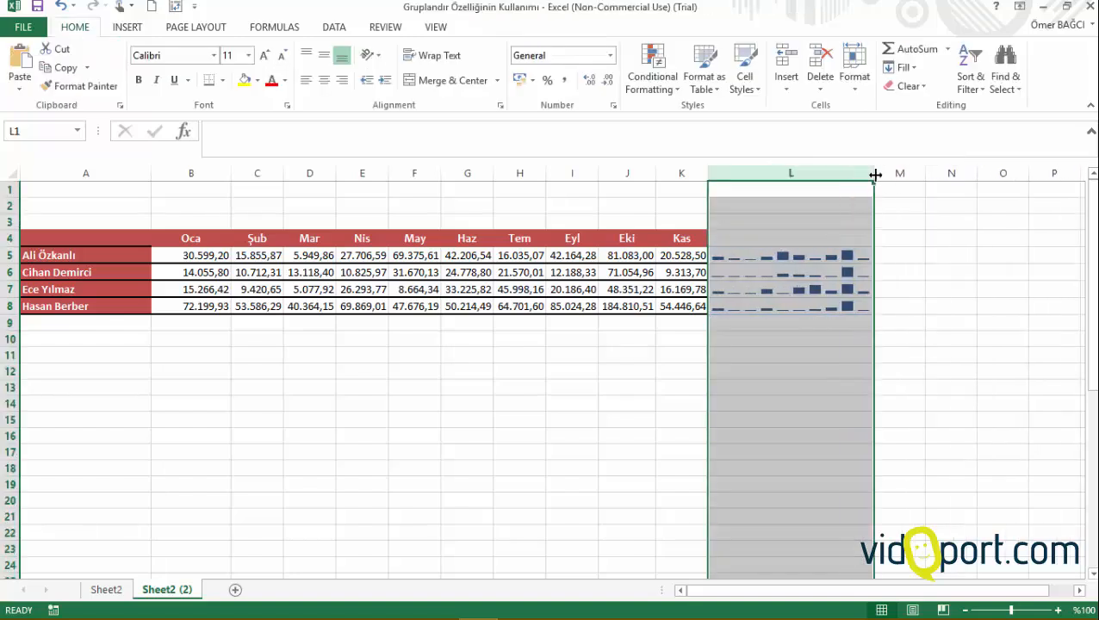
click(851, 258)
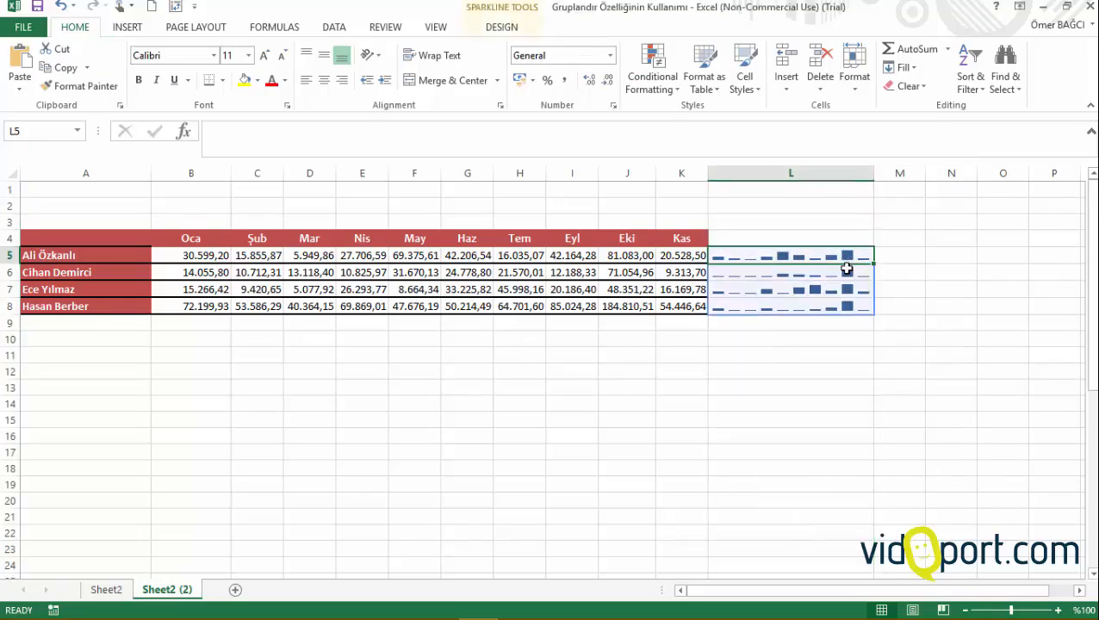
Step: Apply the bright blue style, last in the fifth row of the style gallery, to the column L sparklines
click(835, 384)
click(813, 259)
click(502, 27)
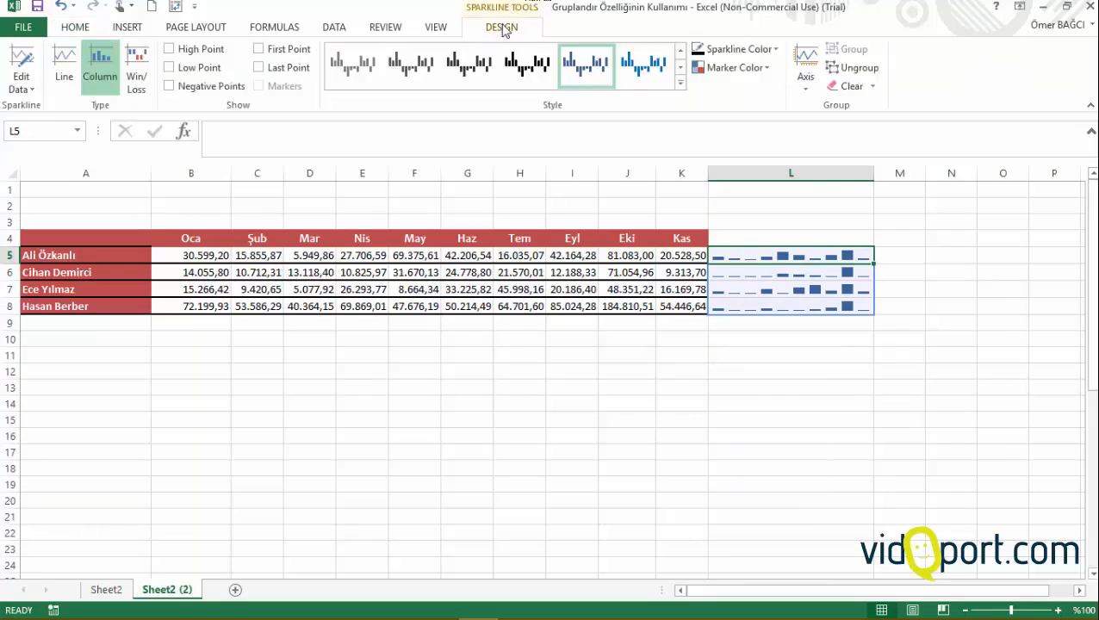
click(680, 82)
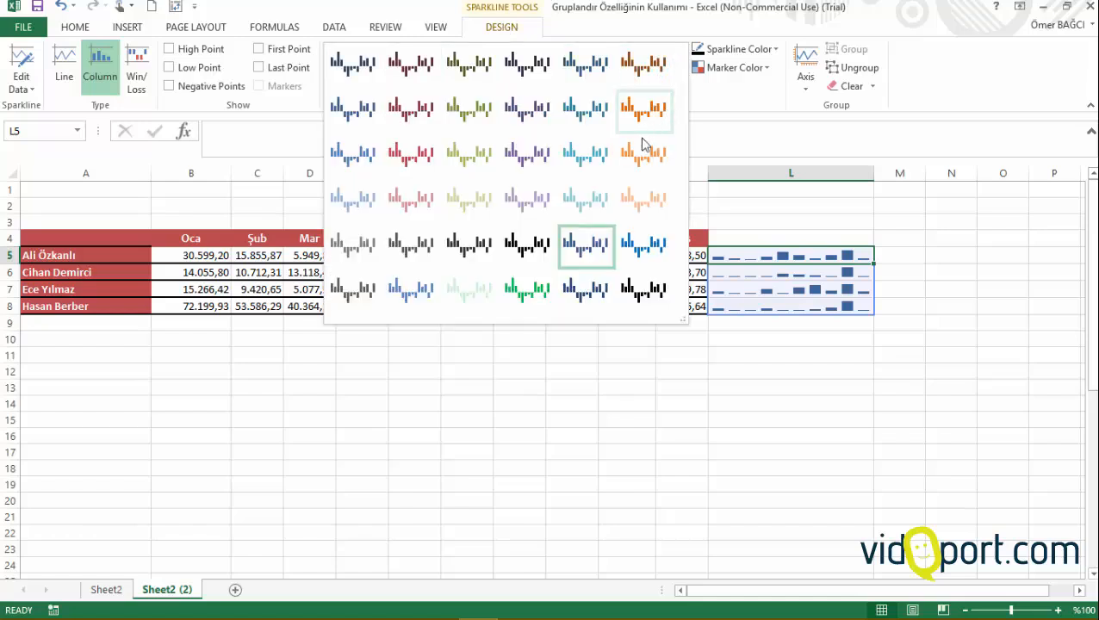
click(642, 257)
Step: Try highlighting the high, low, first and last points in the sparklines, toggling negative points on and off as well
click(746, 69)
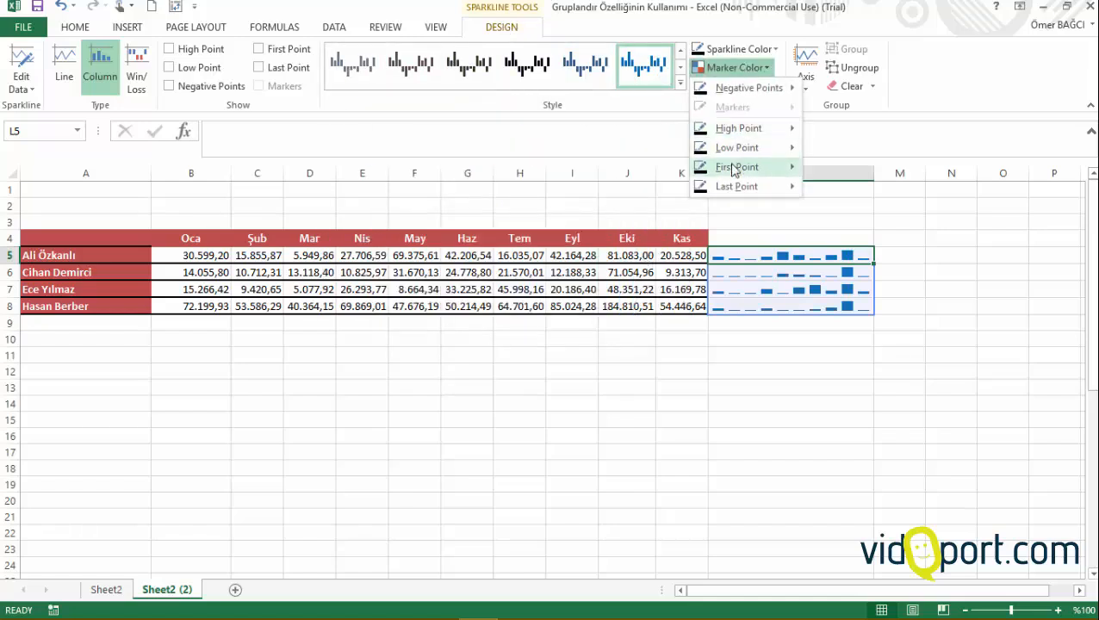
mouse_move(765, 134)
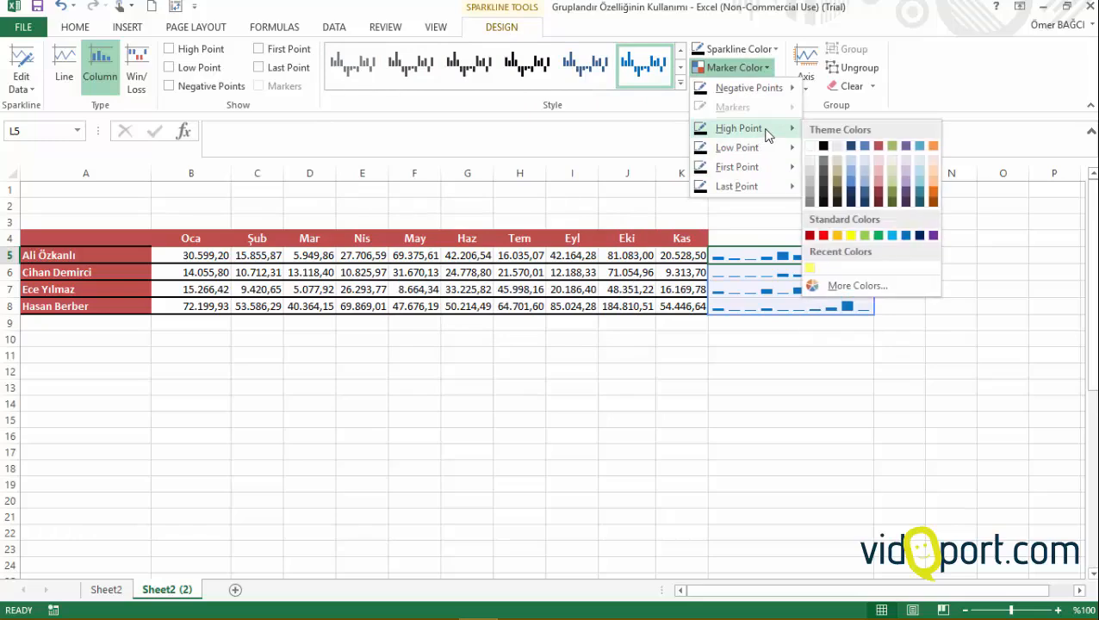
mouse_move(763, 187)
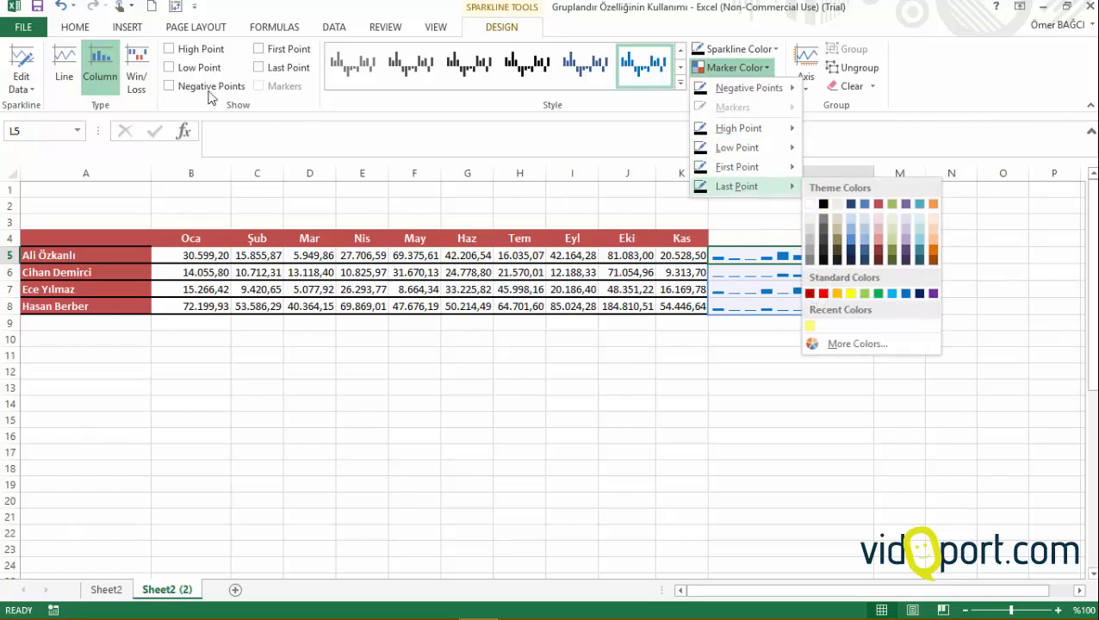
click(183, 51)
click(184, 51)
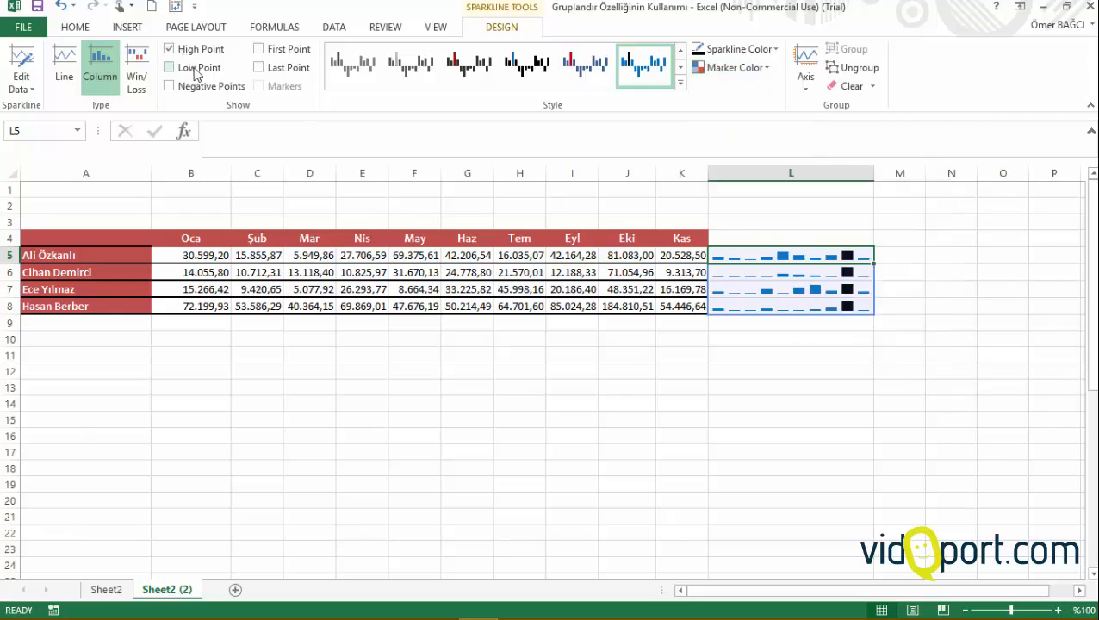
click(198, 73)
click(215, 91)
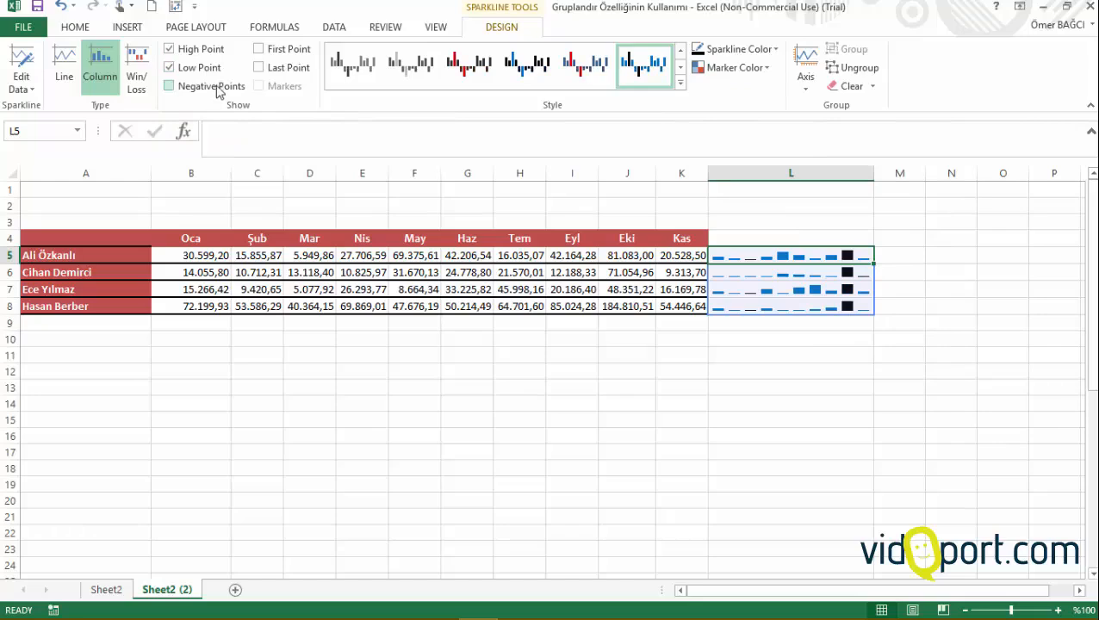
click(215, 88)
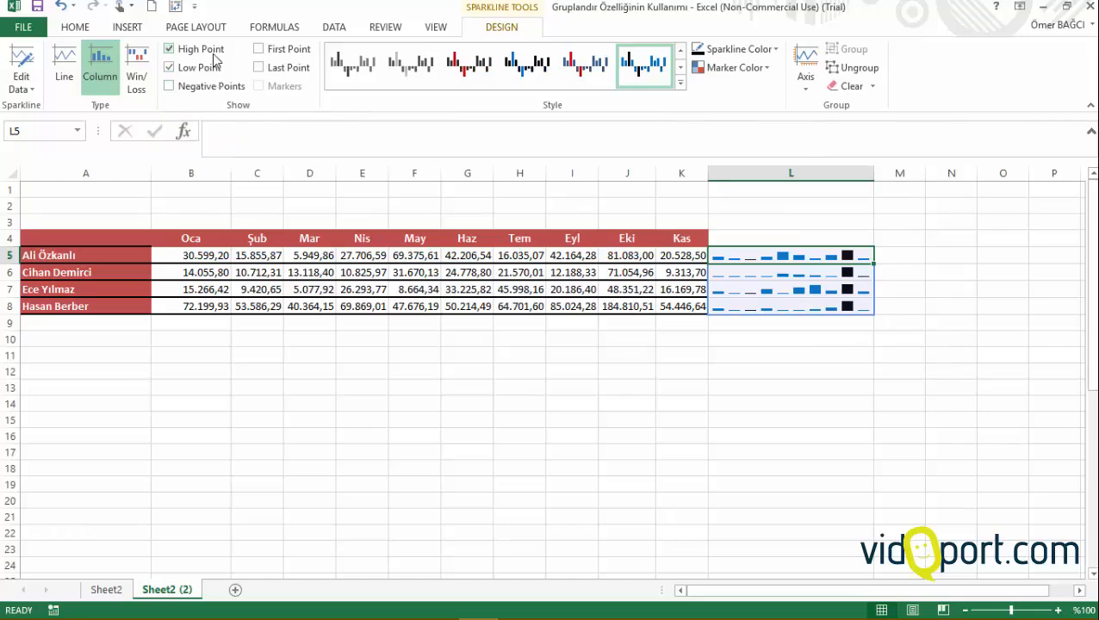
click(301, 53)
click(291, 69)
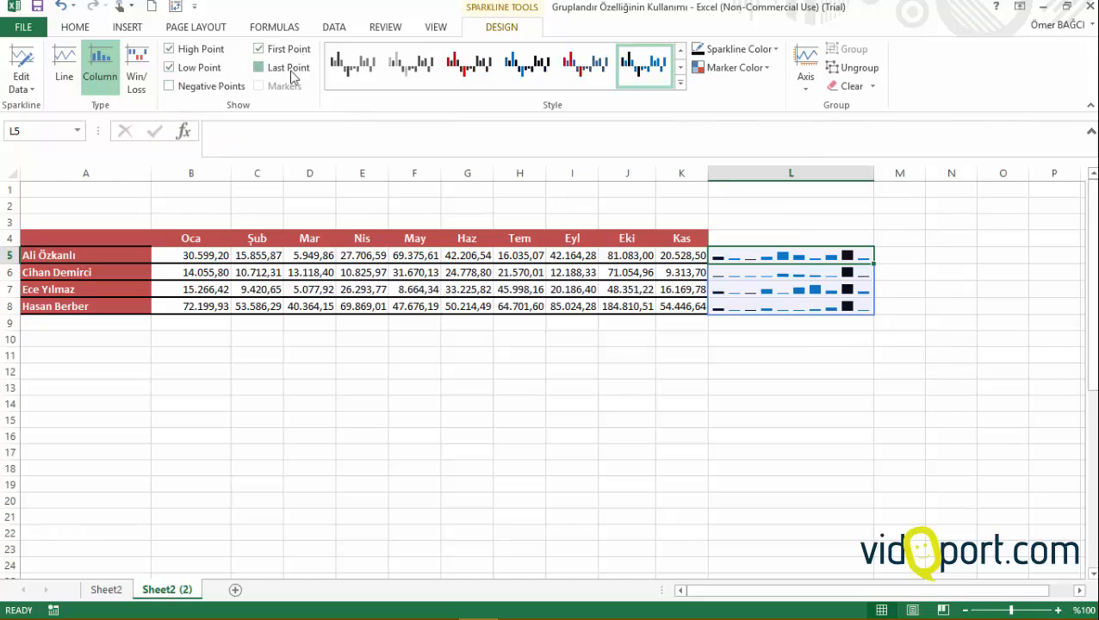
Step: Turn off the high, low, last and first point highlights in the sparklines
click(216, 52)
click(207, 69)
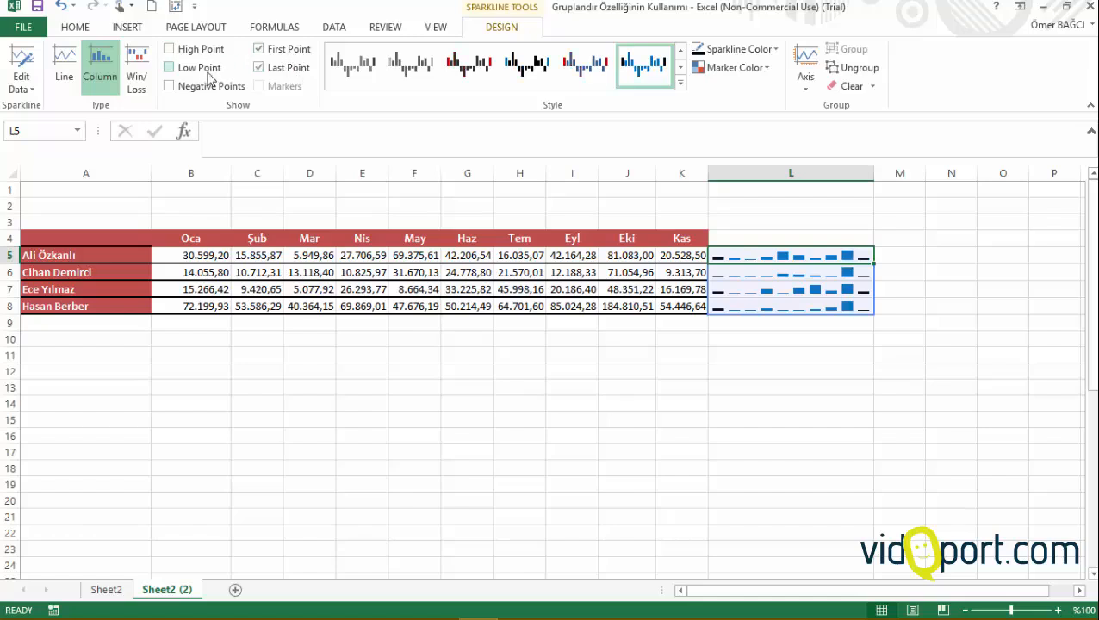
click(285, 67)
click(284, 50)
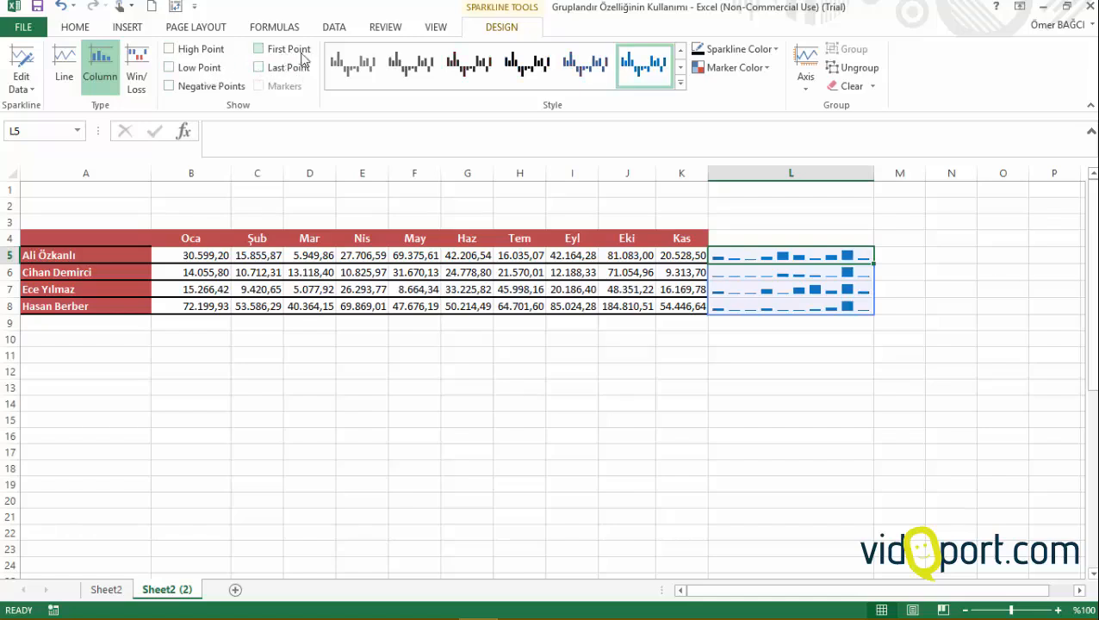
Step: Set the sparklines' high point marker color to standard green and the low point marker color to standard red
click(733, 67)
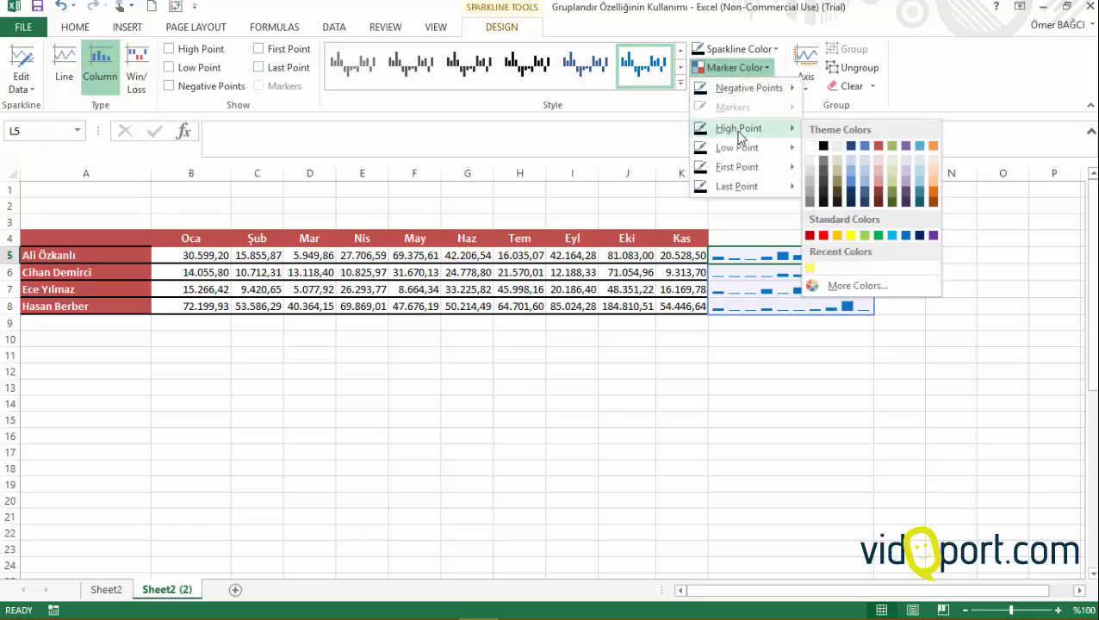
click(878, 236)
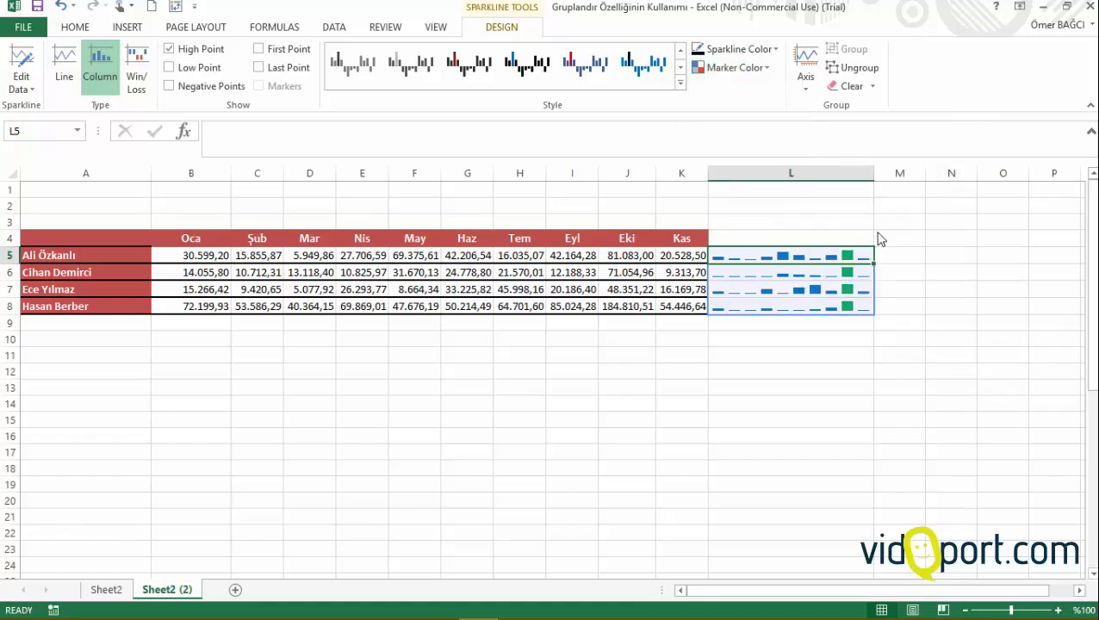
click(736, 67)
mouse_move(758, 150)
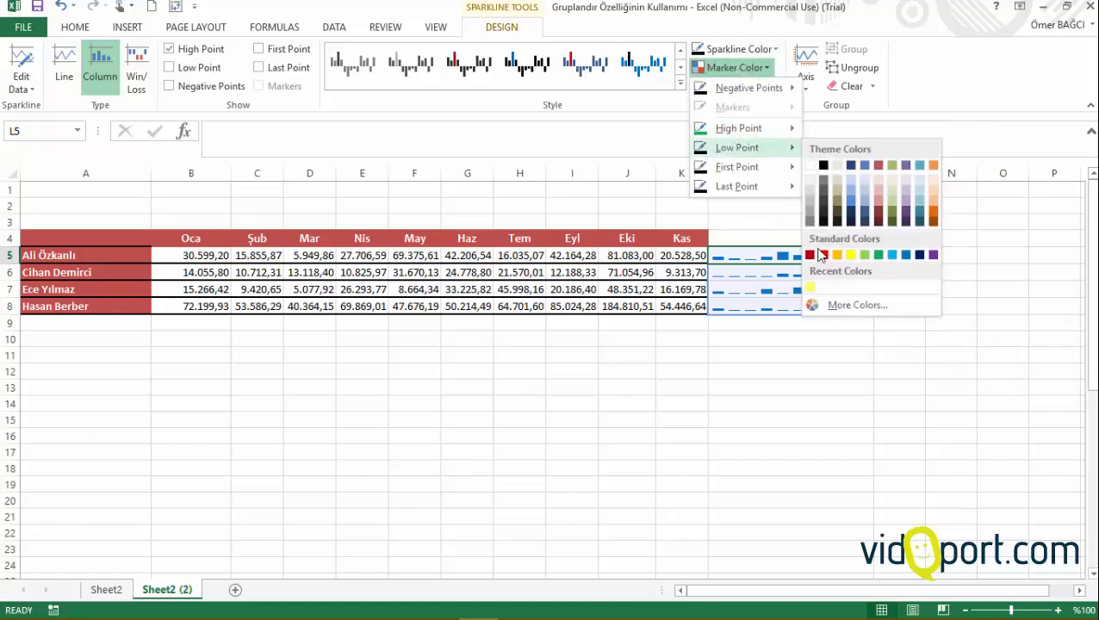
click(823, 255)
Step: Set the sparklines' first point and last point marker colors to black
click(732, 67)
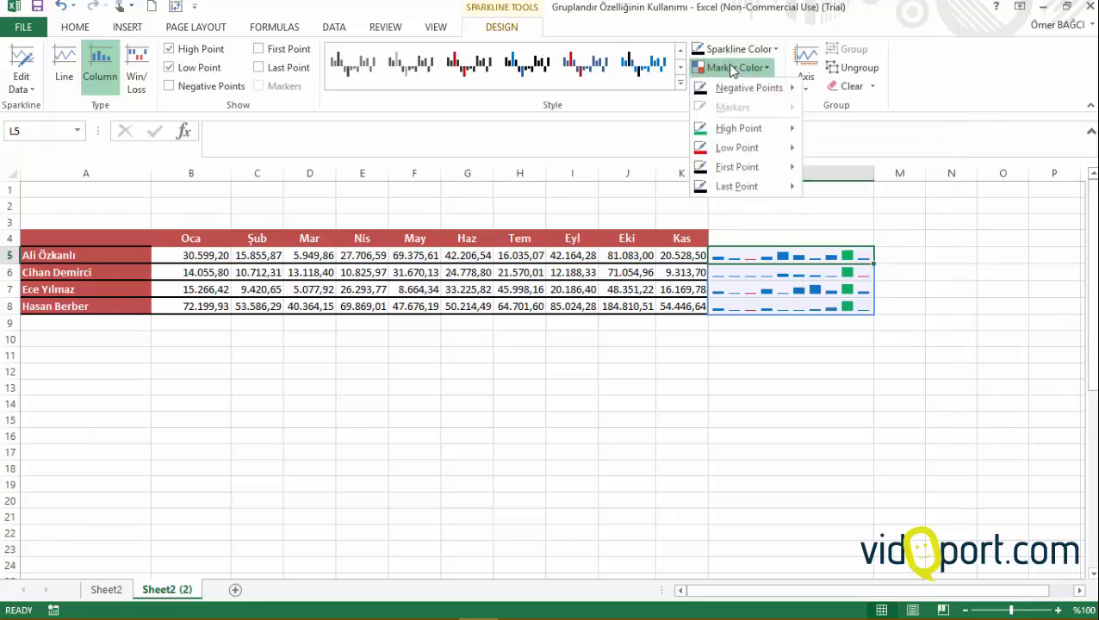
mouse_move(758, 167)
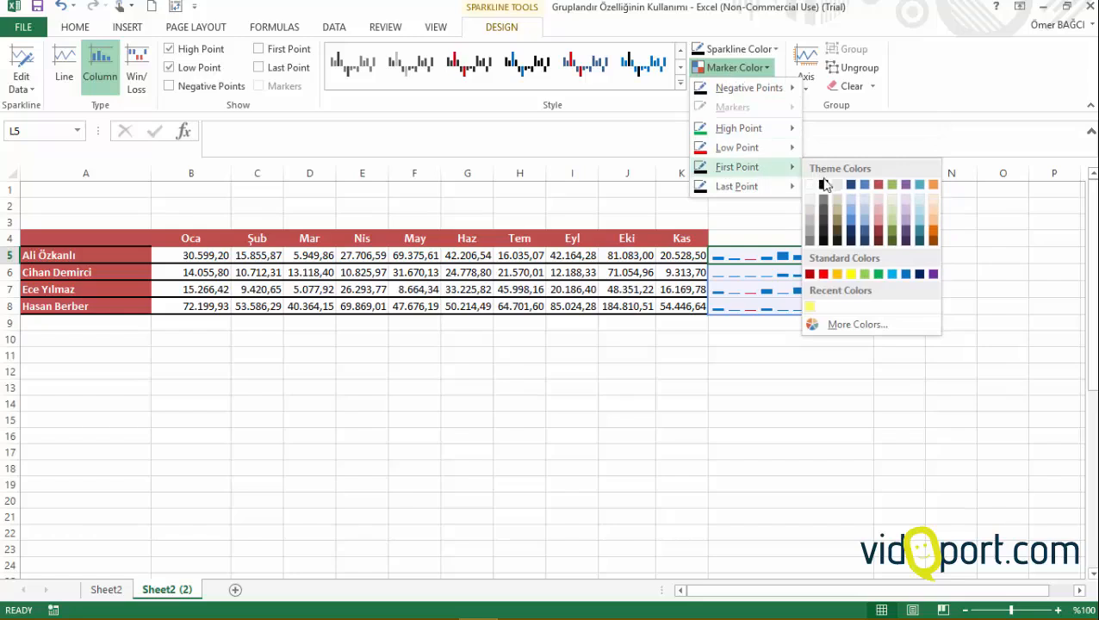
click(824, 186)
click(749, 68)
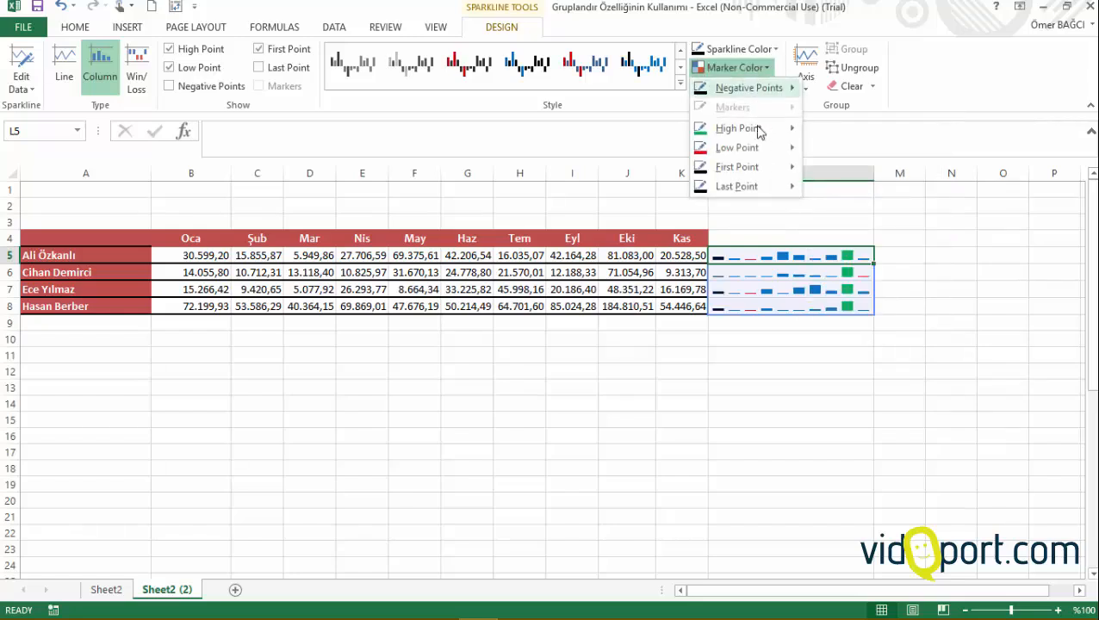
mouse_move(754, 188)
click(823, 207)
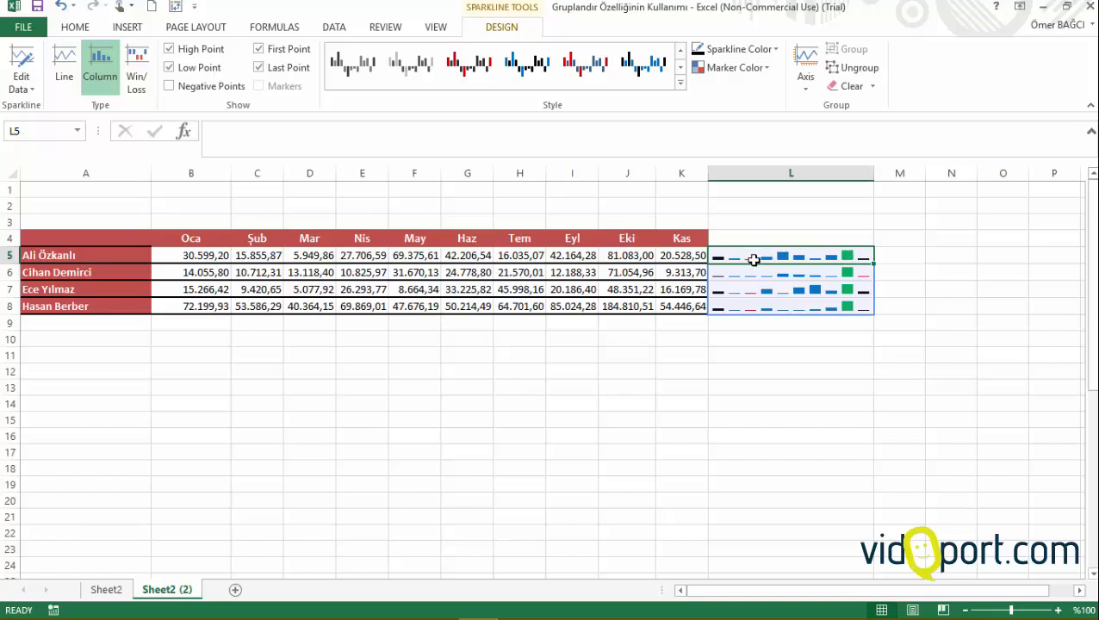
click(746, 69)
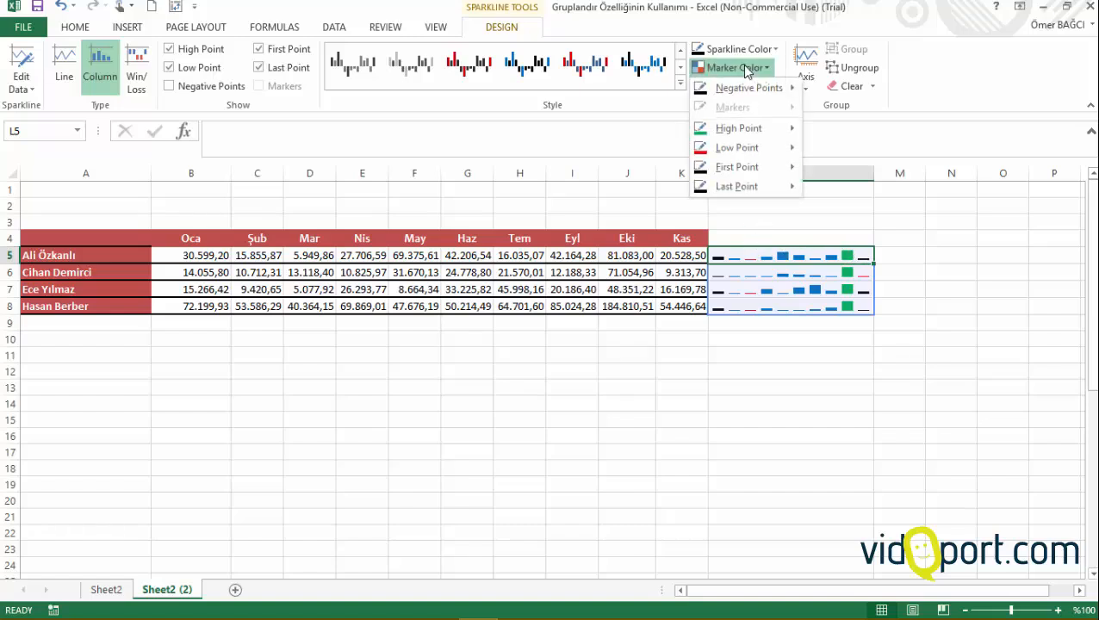
click(746, 50)
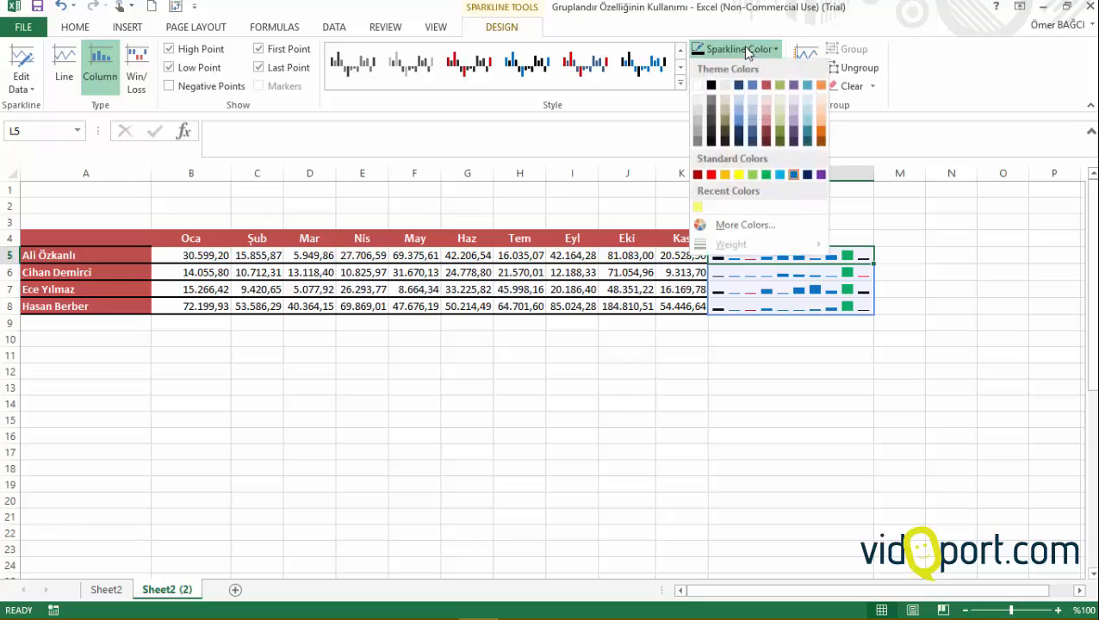
click(880, 416)
Step: Try the Line type on the column L sparkline group and switch it to Win/Loss
click(801, 274)
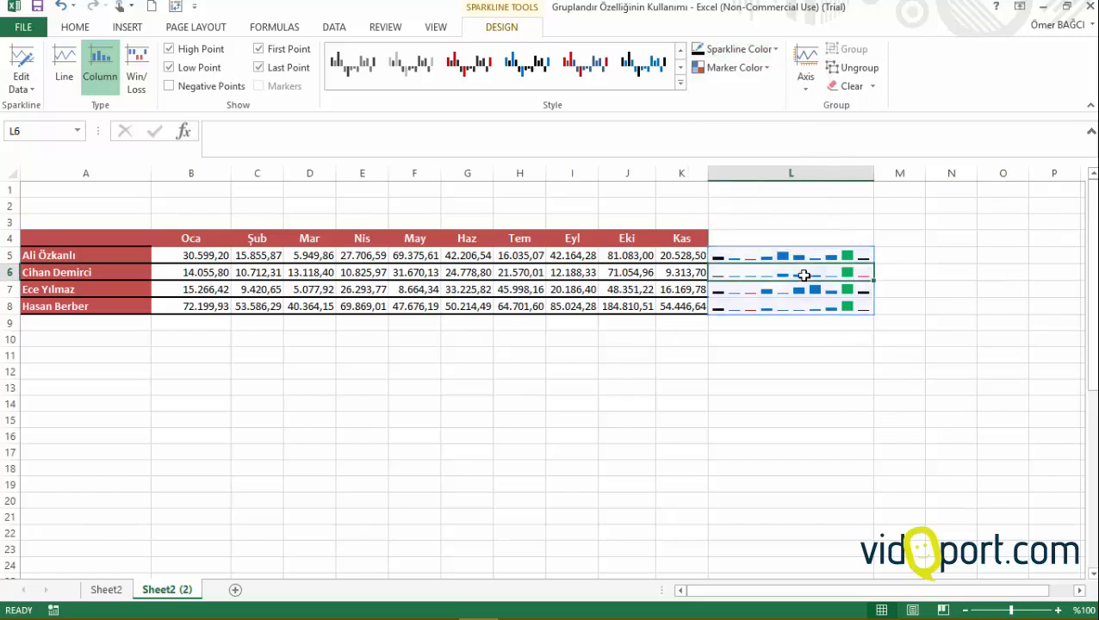
click(64, 63)
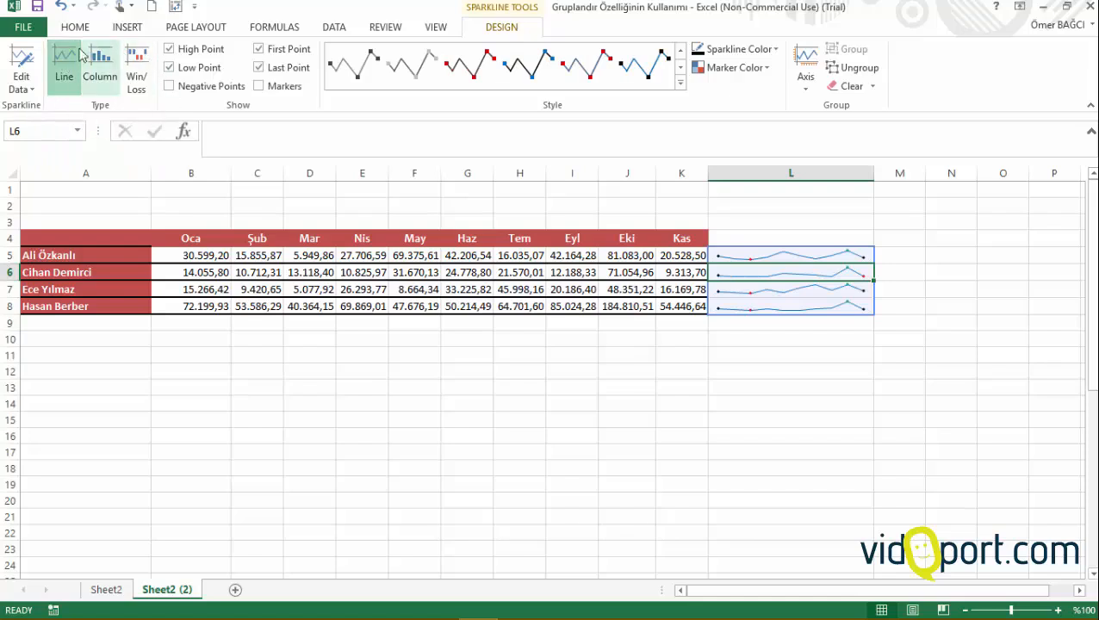
click(145, 69)
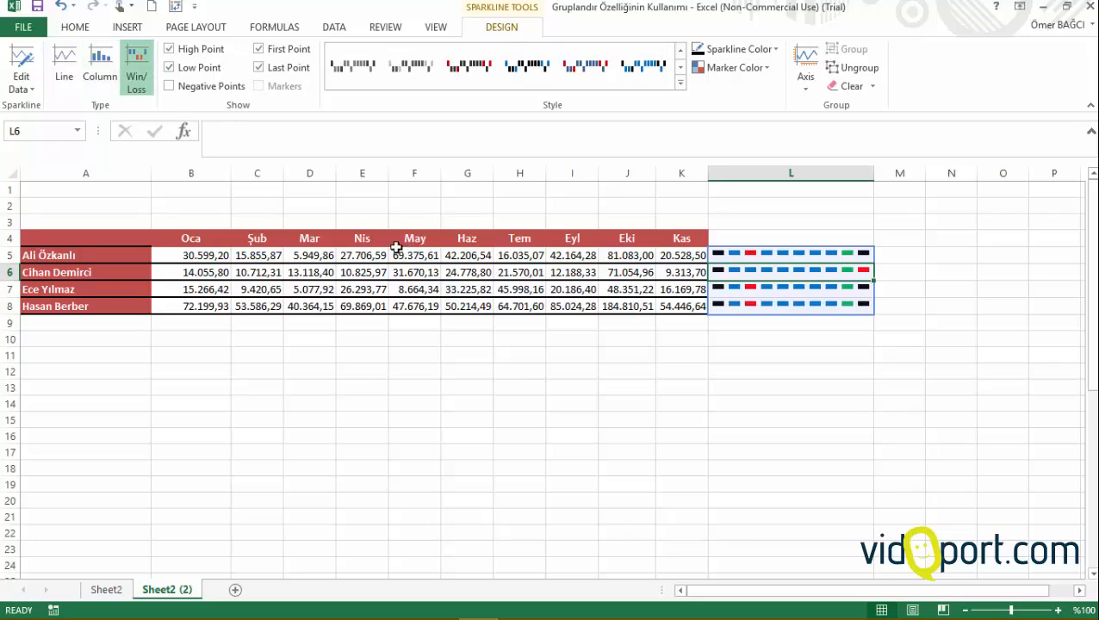
Step: Convert the column L sparklines to Column type and increase the heights of rows 5 to 8
drag(198, 253, 642, 272)
click(761, 267)
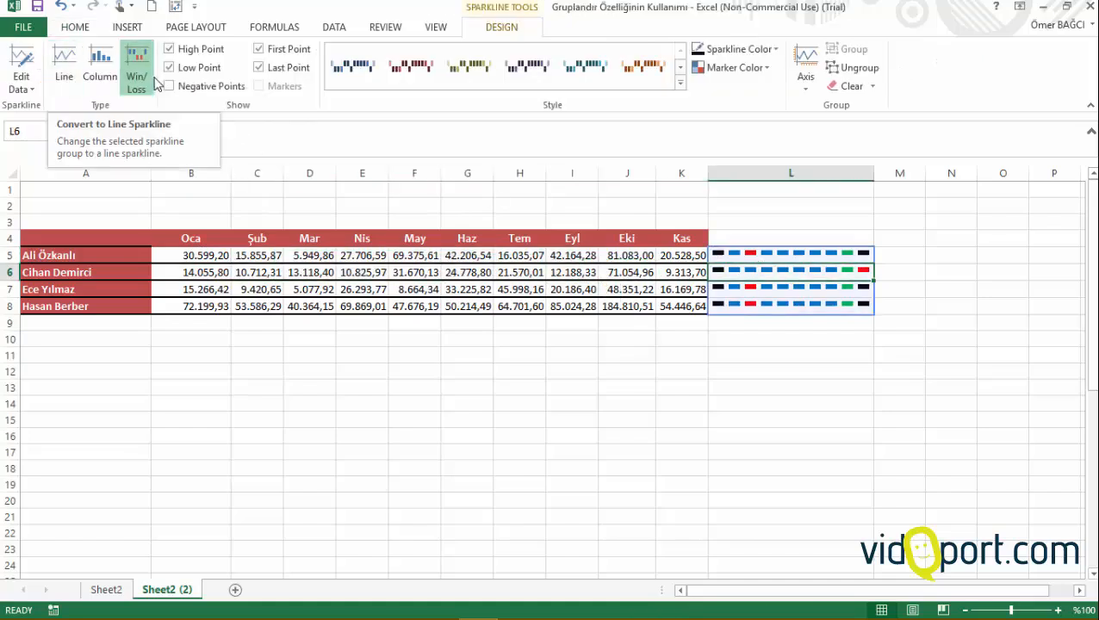
click(117, 74)
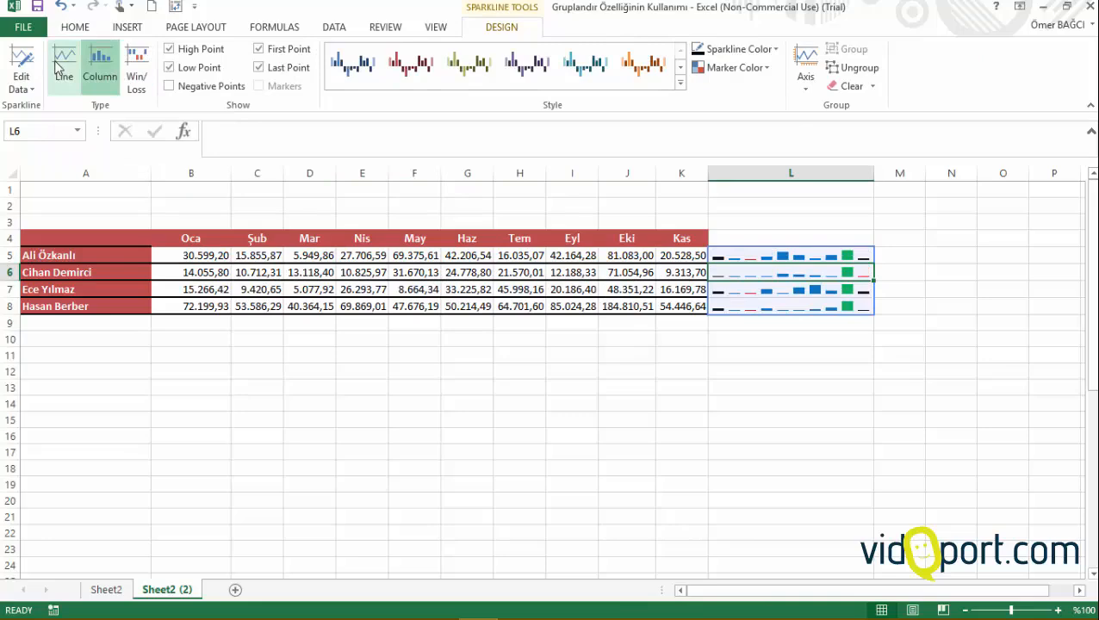
drag(13, 262, 11, 443)
drag(4, 342, 4, 355)
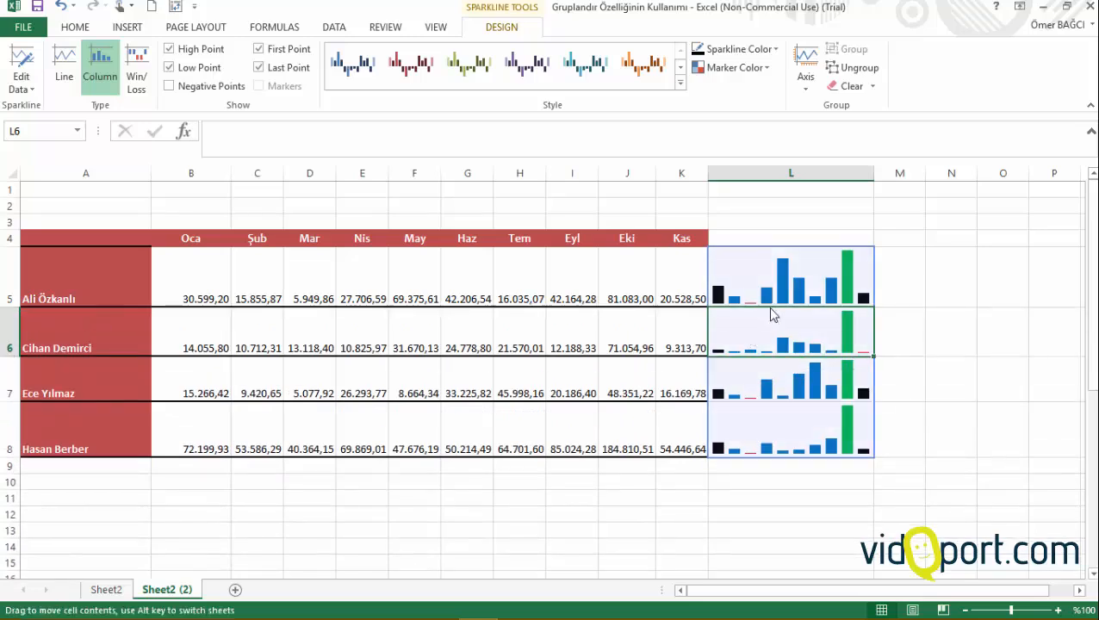
Step: Convert the column L sparkline group to the Line type
click(66, 64)
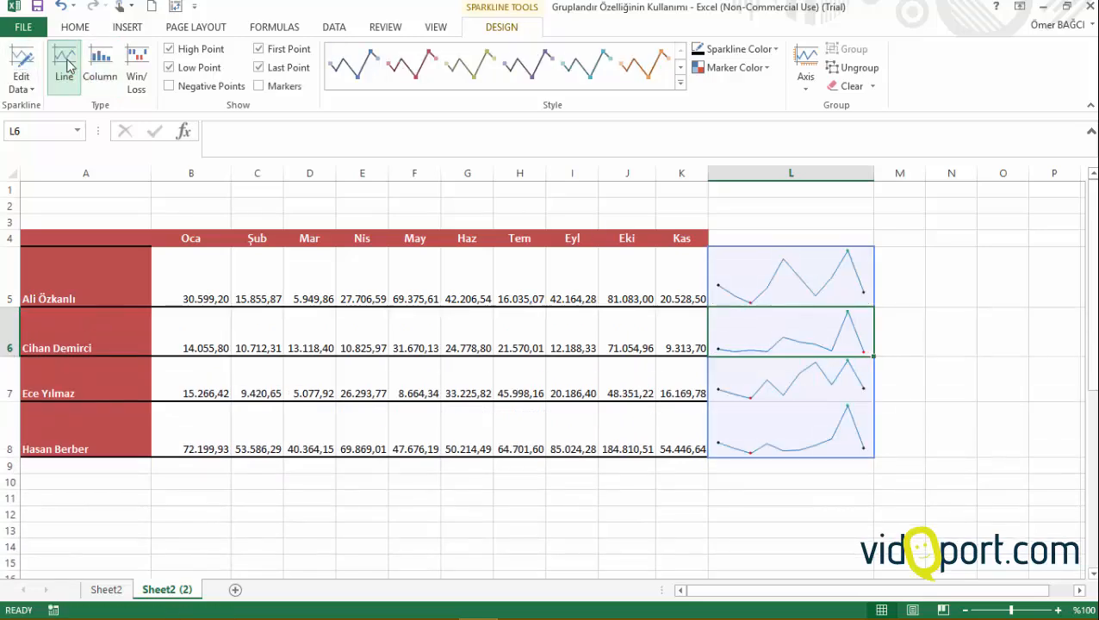
click(925, 335)
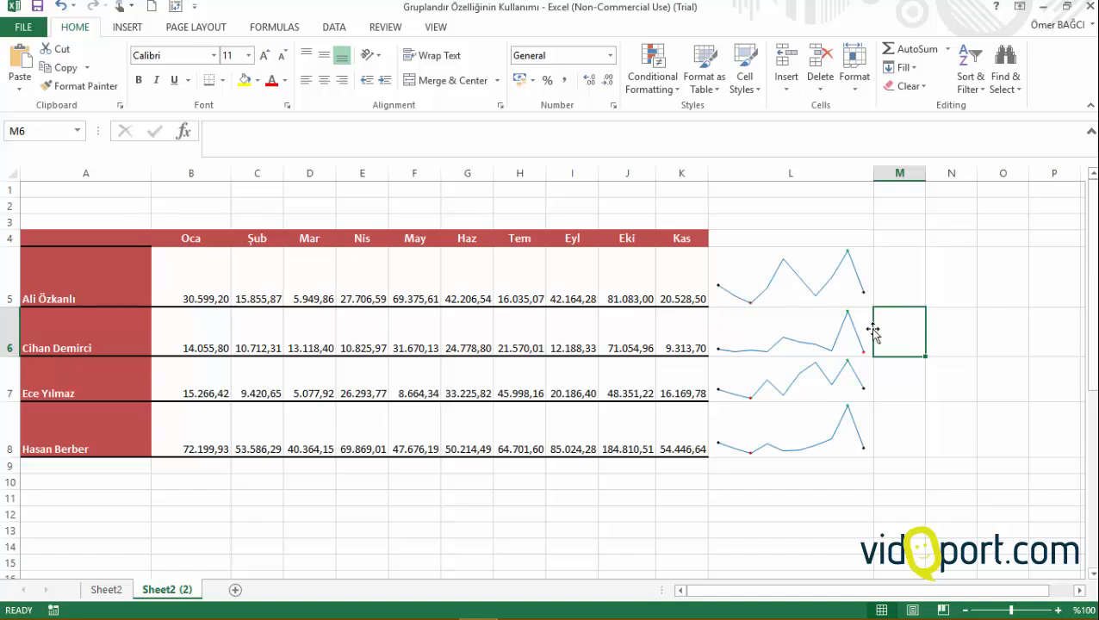
click(850, 292)
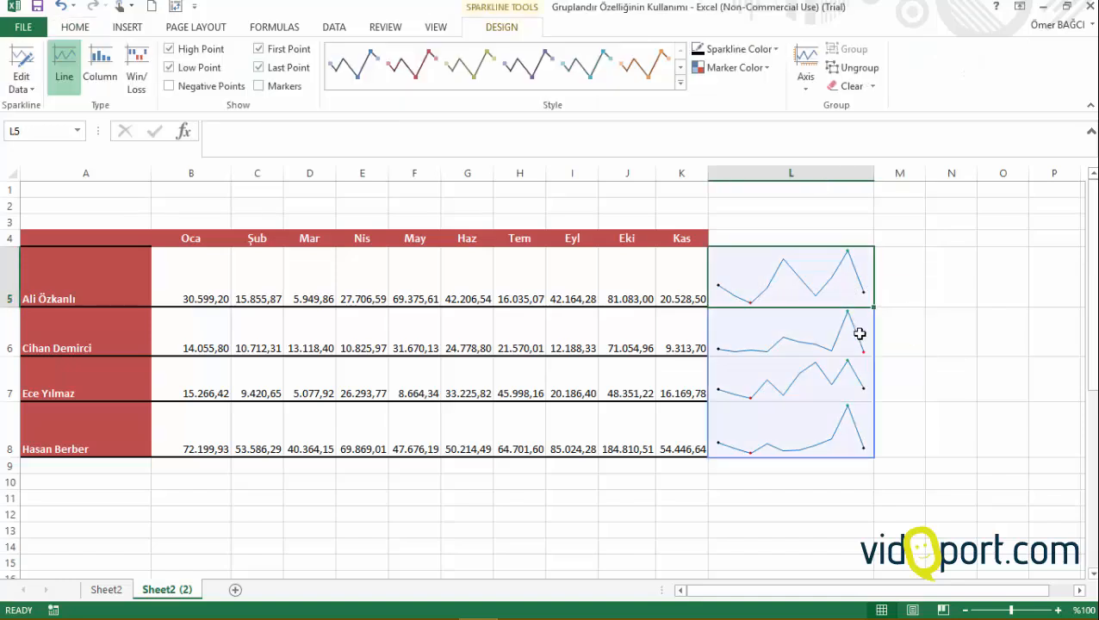
click(19, 87)
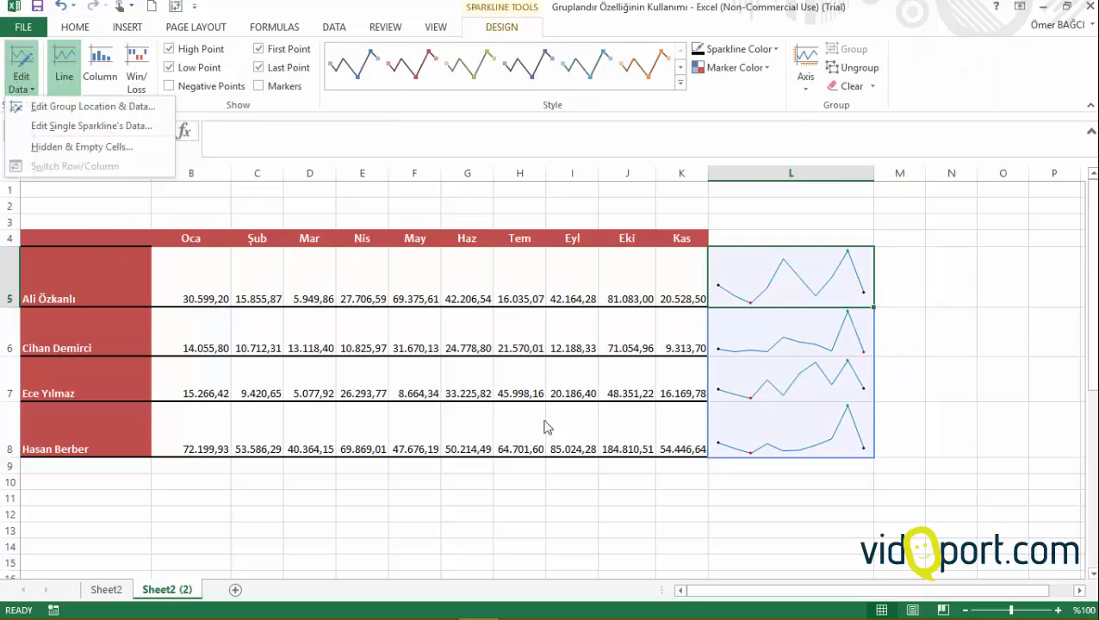
click(801, 320)
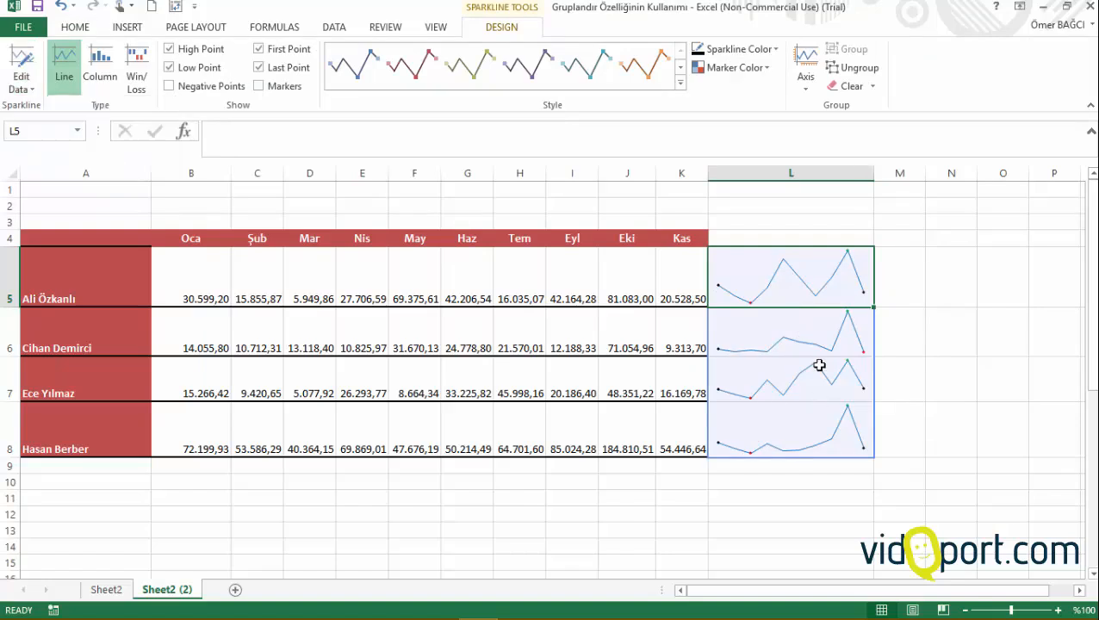
drag(822, 237, 837, 443)
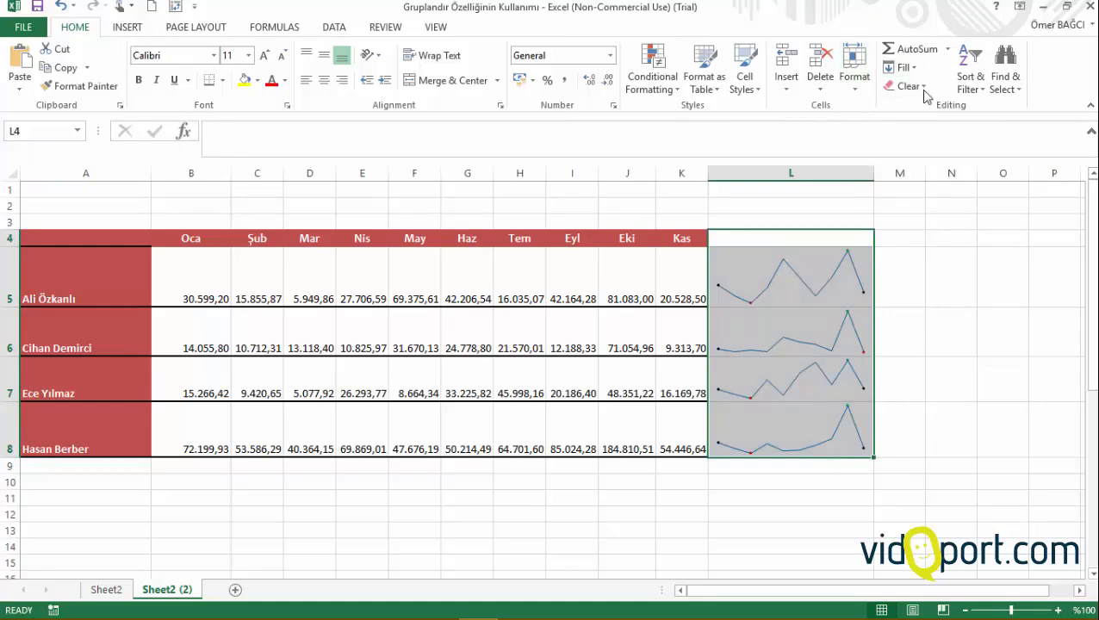
click(906, 87)
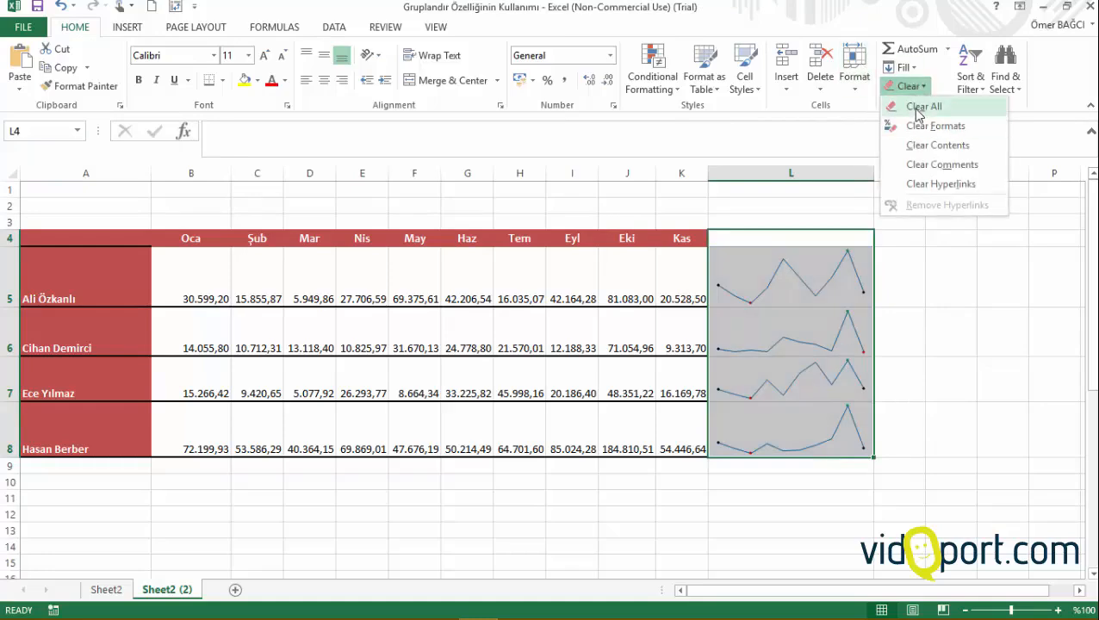
click(800, 201)
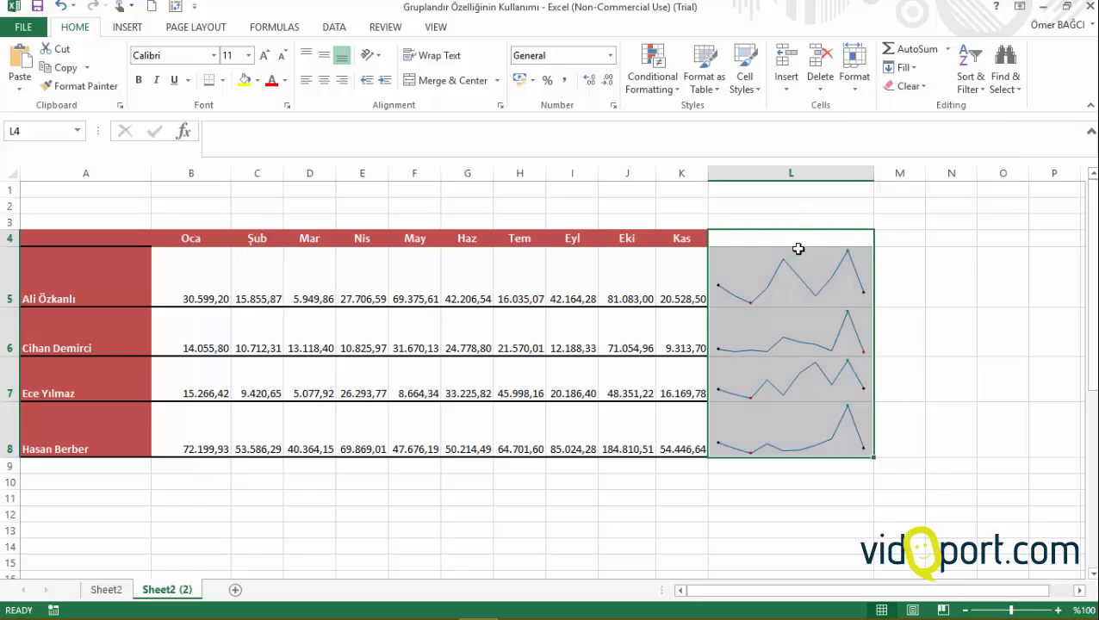
Step: Set a custom vertical axis minimum of 0,0 for the sparklines in L5:L8
drag(799, 257, 803, 435)
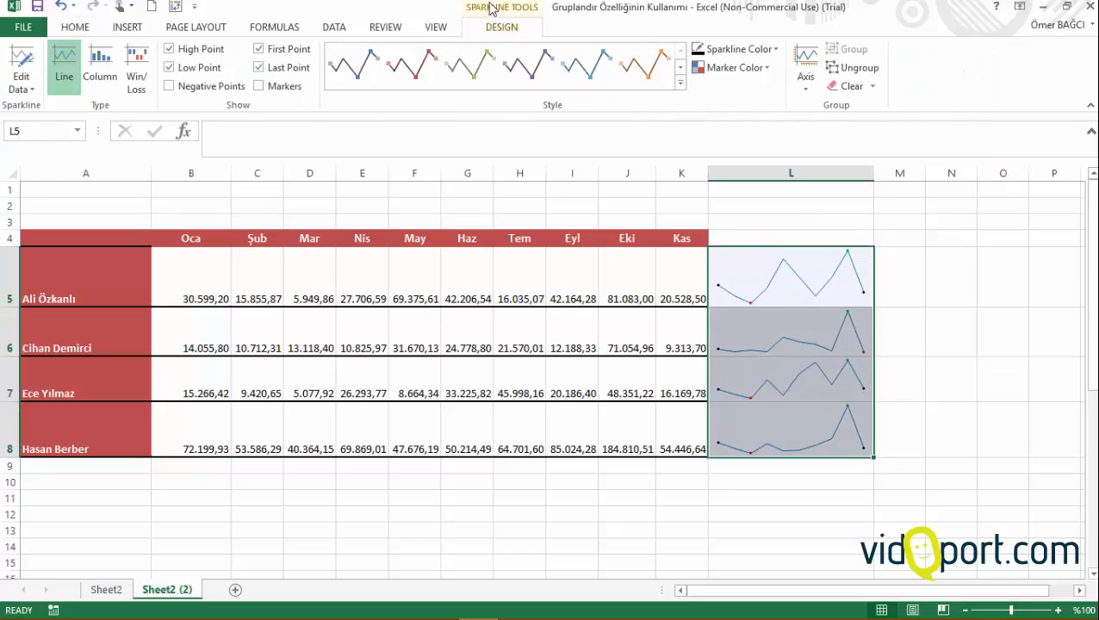
click(873, 87)
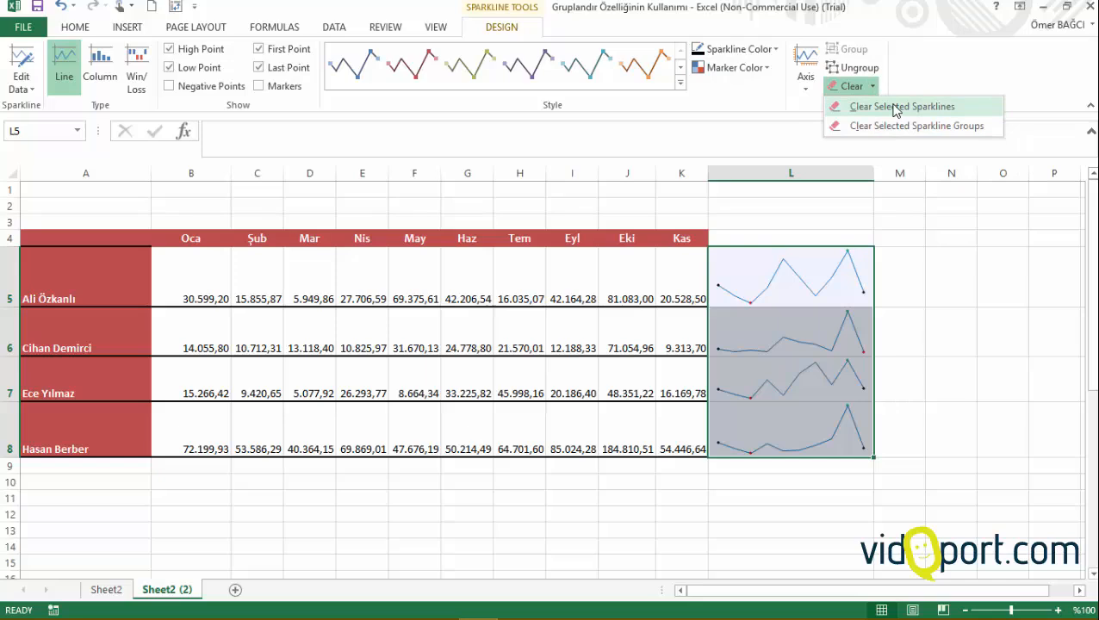
click(810, 86)
click(813, 90)
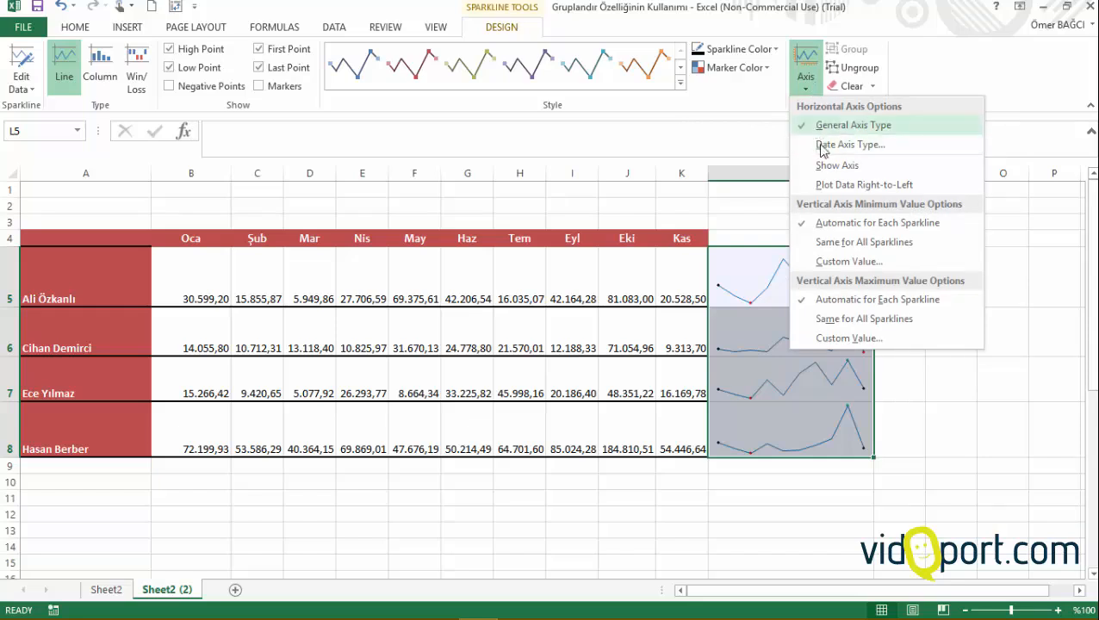
click(833, 262)
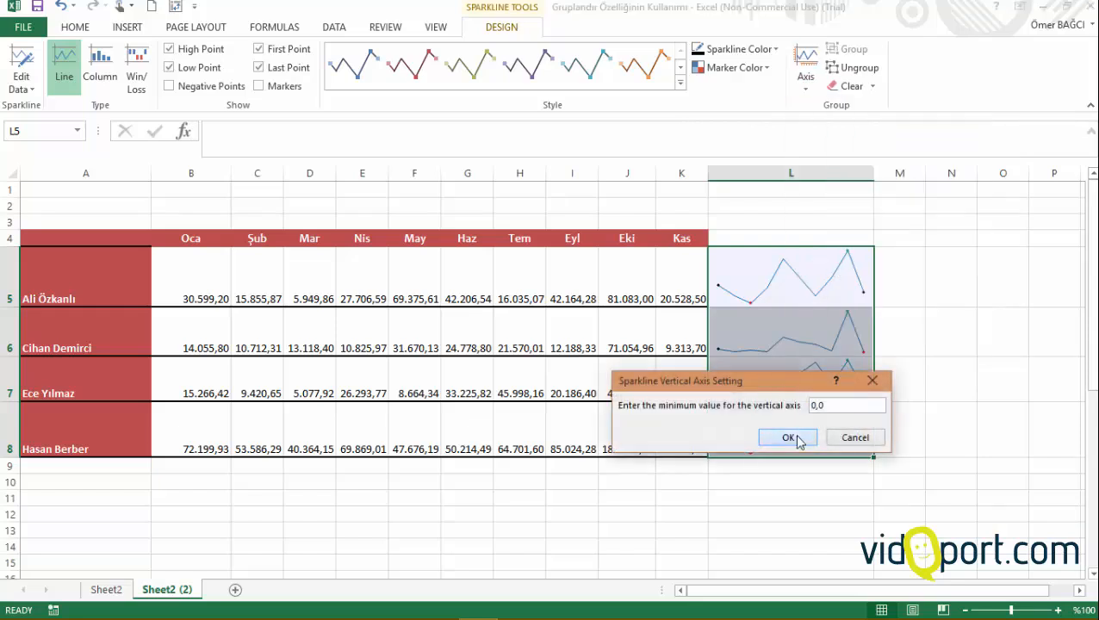
click(789, 438)
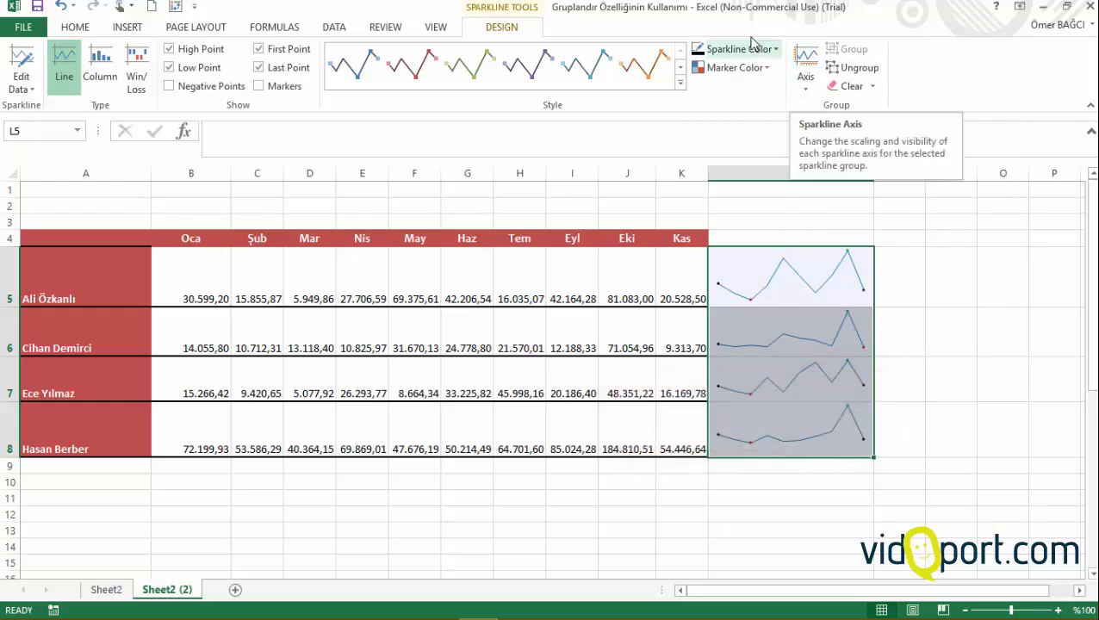
Step: Show markers at every data point of the sparklines in L5:L8, leaving negative points off
click(261, 87)
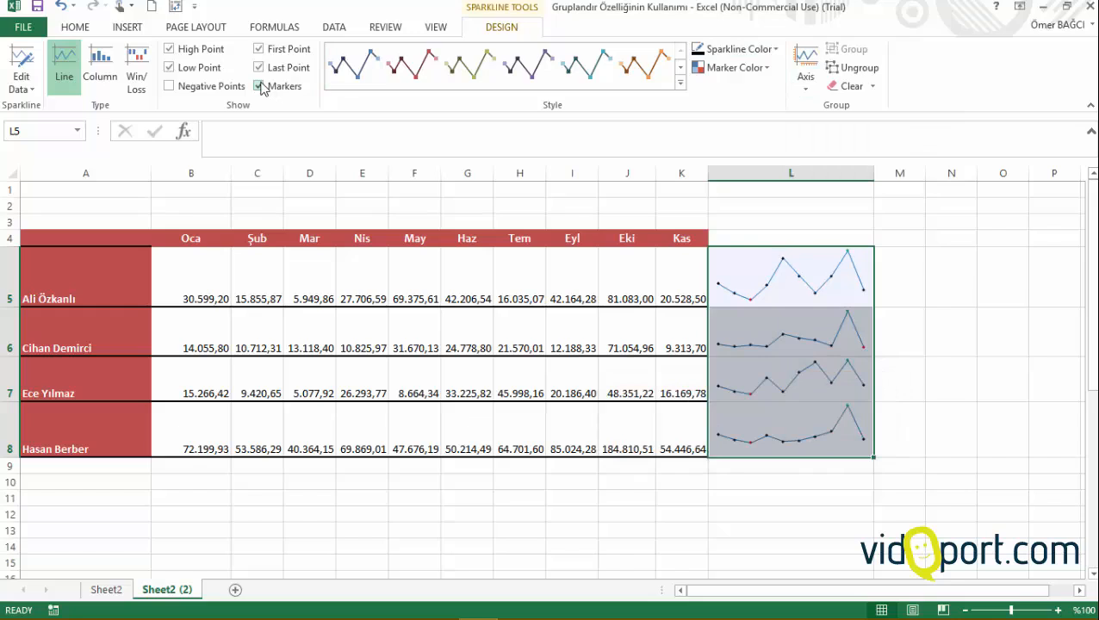
click(197, 90)
click(198, 90)
click(818, 354)
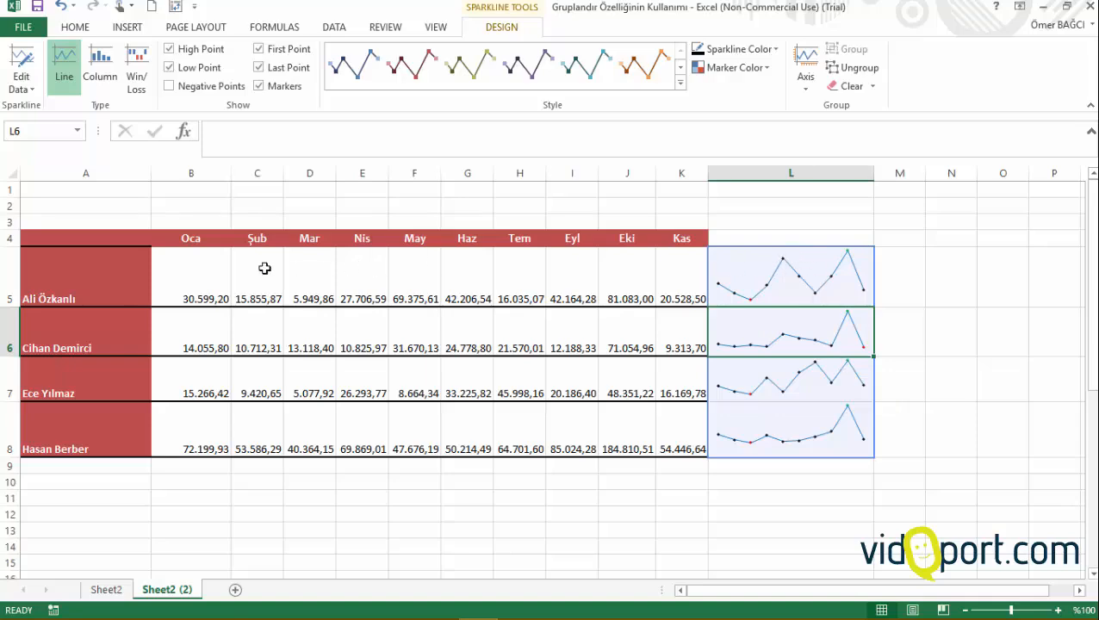
click(162, 286)
drag(163, 286, 640, 280)
click(717, 285)
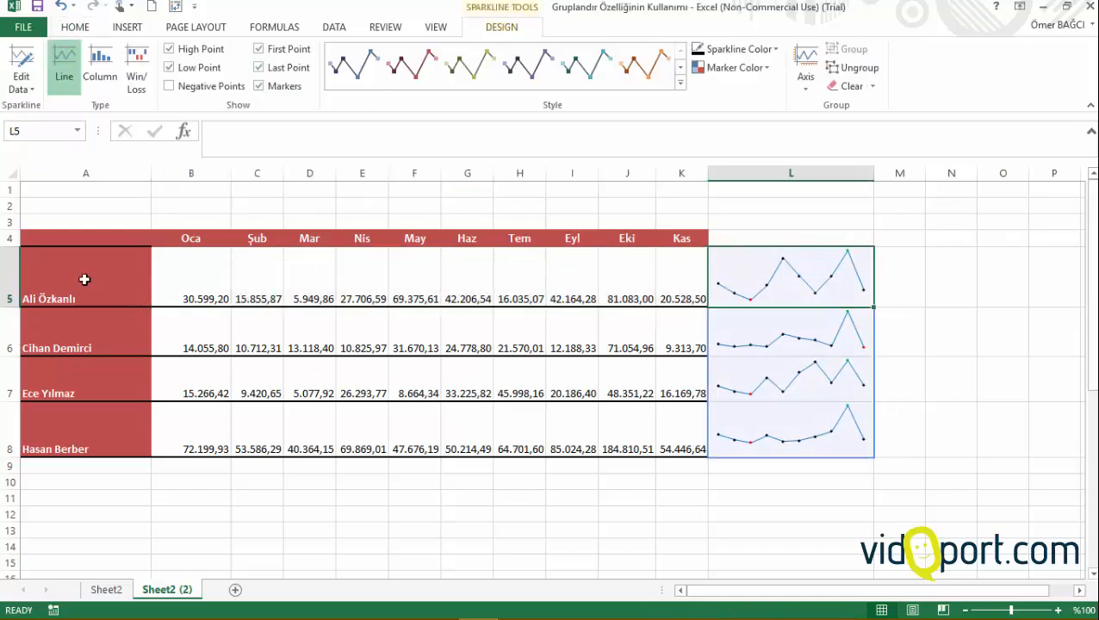
Step: Vertically center the names and monthly values in A5:K8 with middle alignment
drag(84, 279, 676, 449)
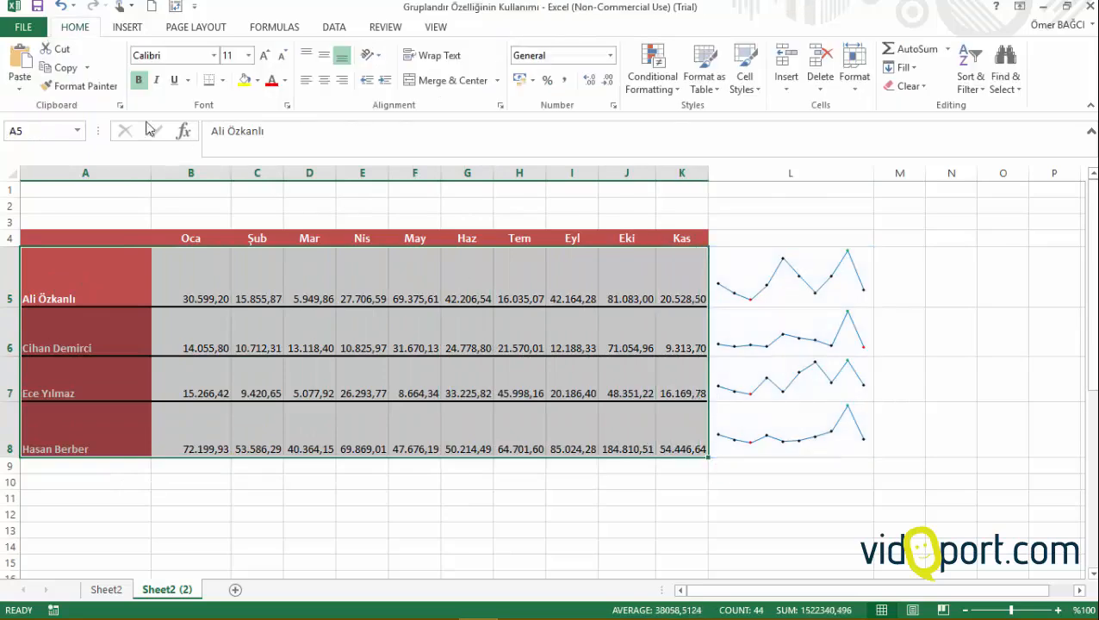
click(322, 59)
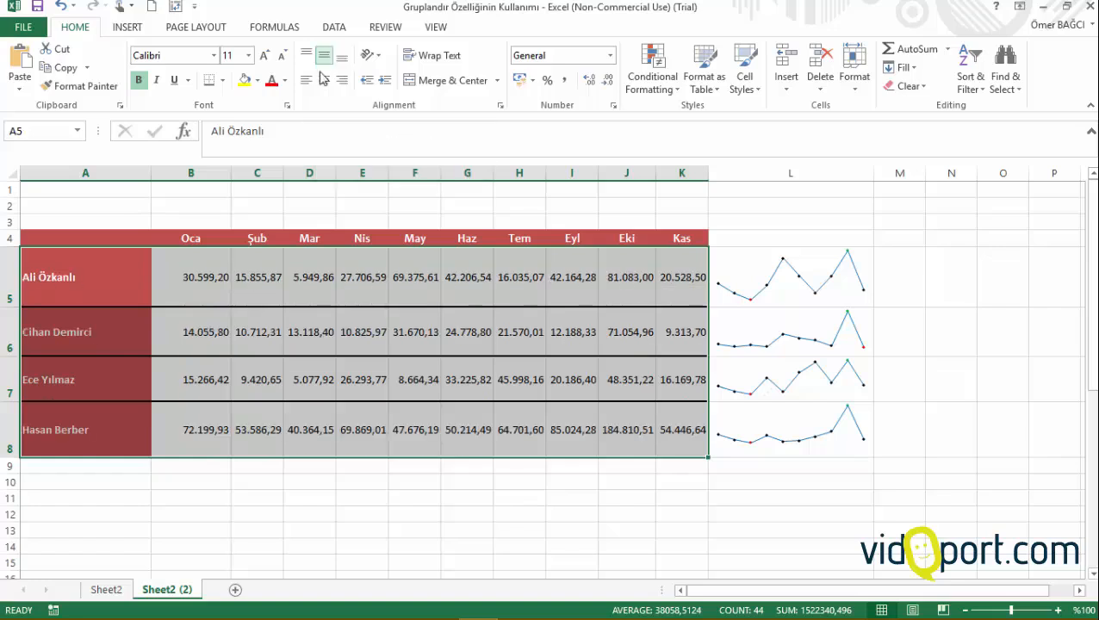
click(458, 381)
click(474, 498)
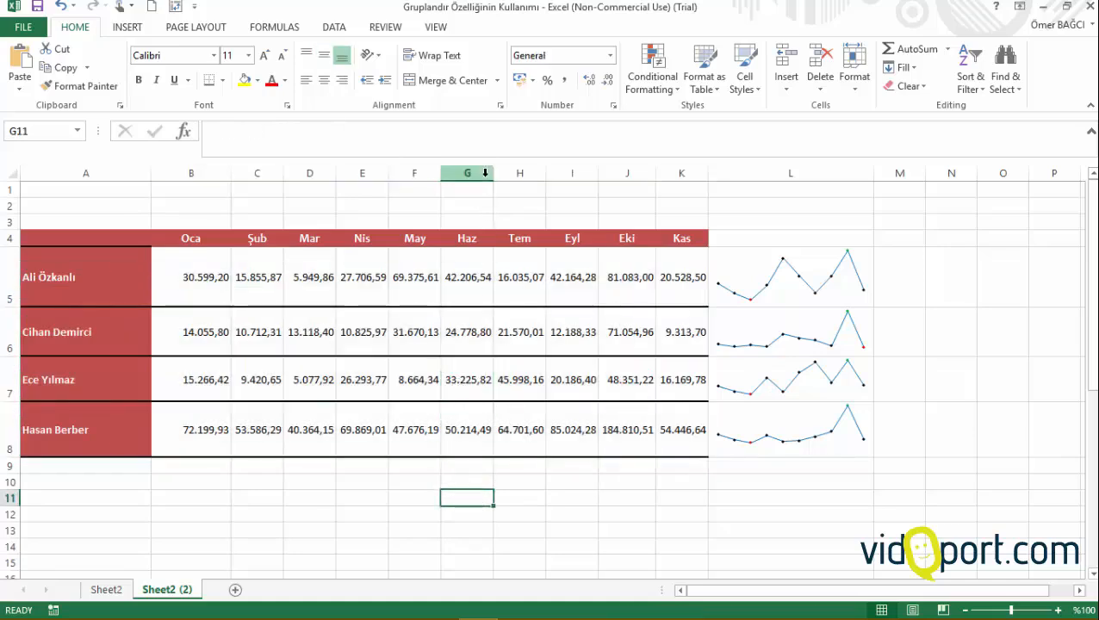
Step: Widen column G slightly, and set the width of columns B to K to 20
drag(493, 173, 501, 172)
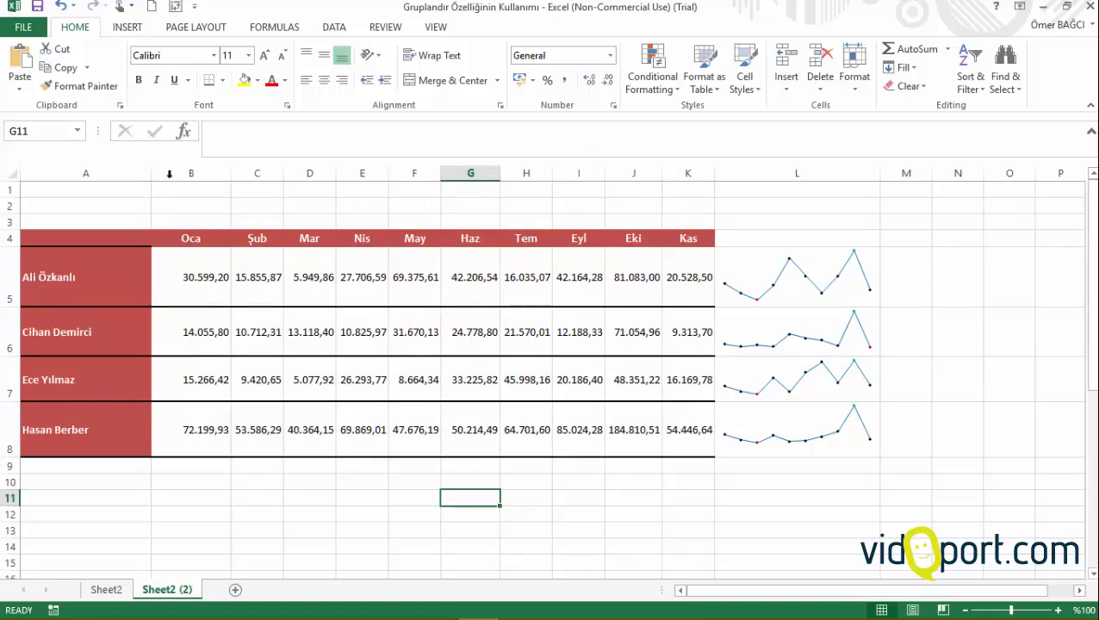
drag(169, 172, 696, 172)
right_click(696, 173)
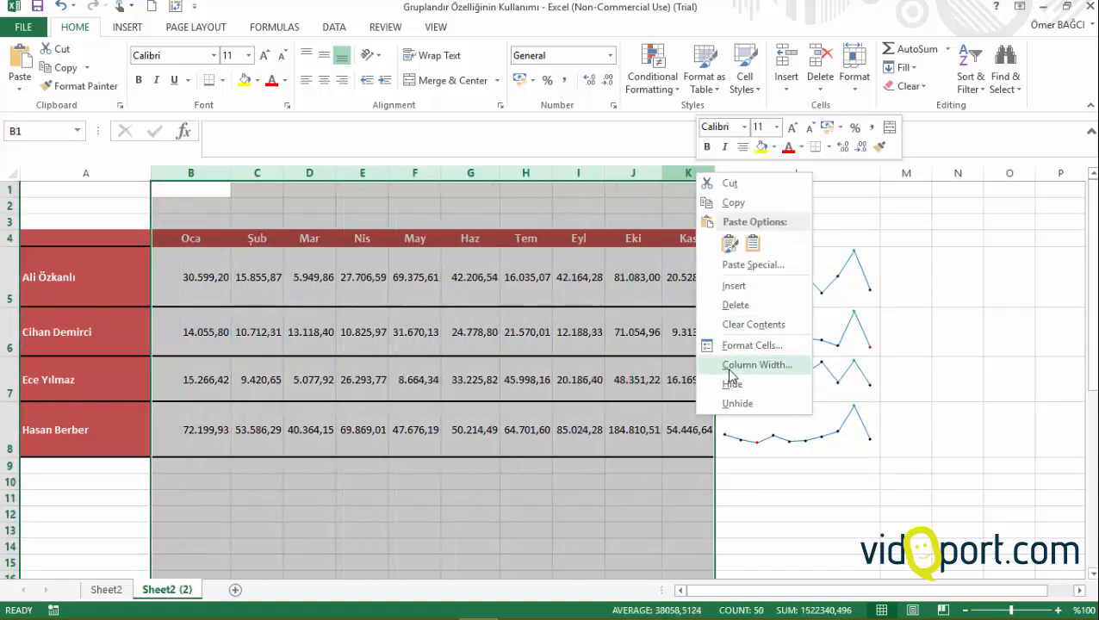
click(757, 365)
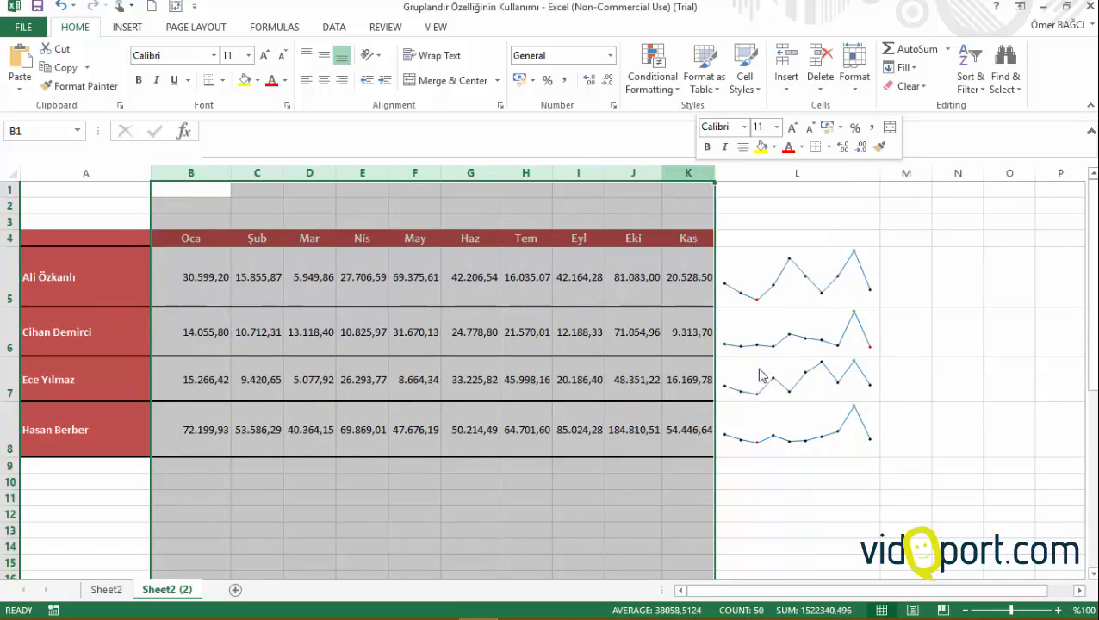
text(2)
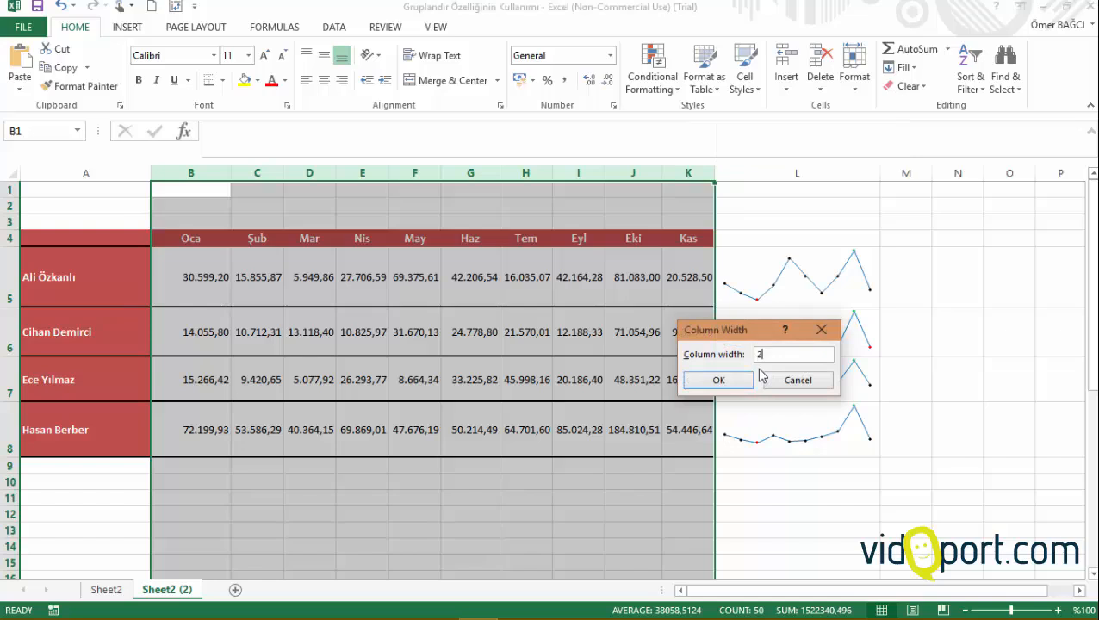
text(0)
key(Return)
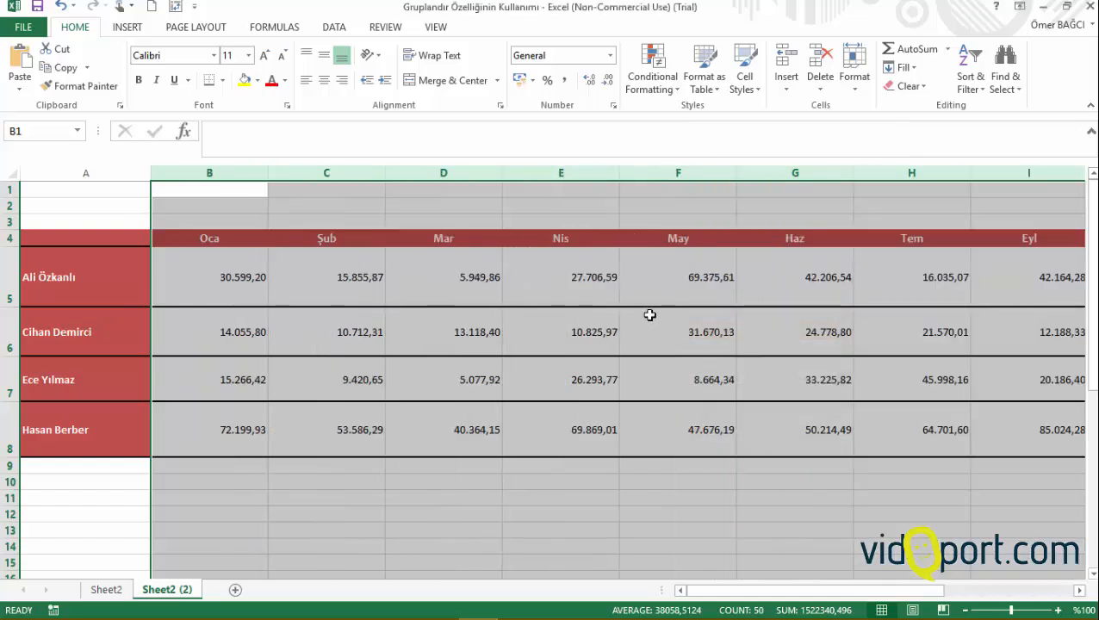
Step: Set the width of columns B to K to 12 and center their contents horizontally
right_click(649, 315)
click(702, 504)
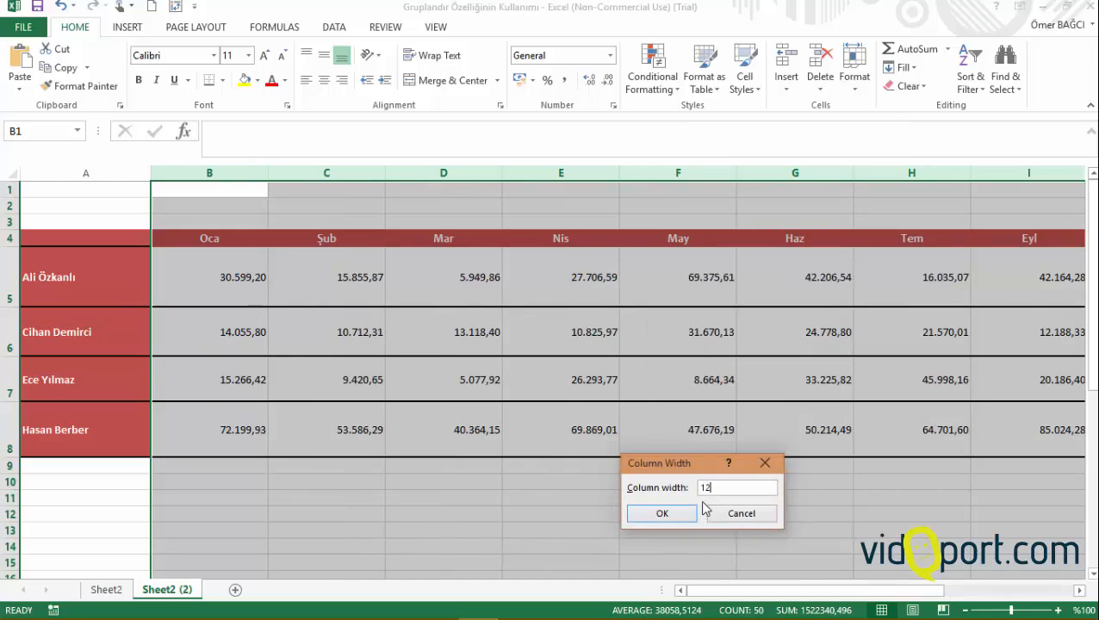
text(12)
key(Return)
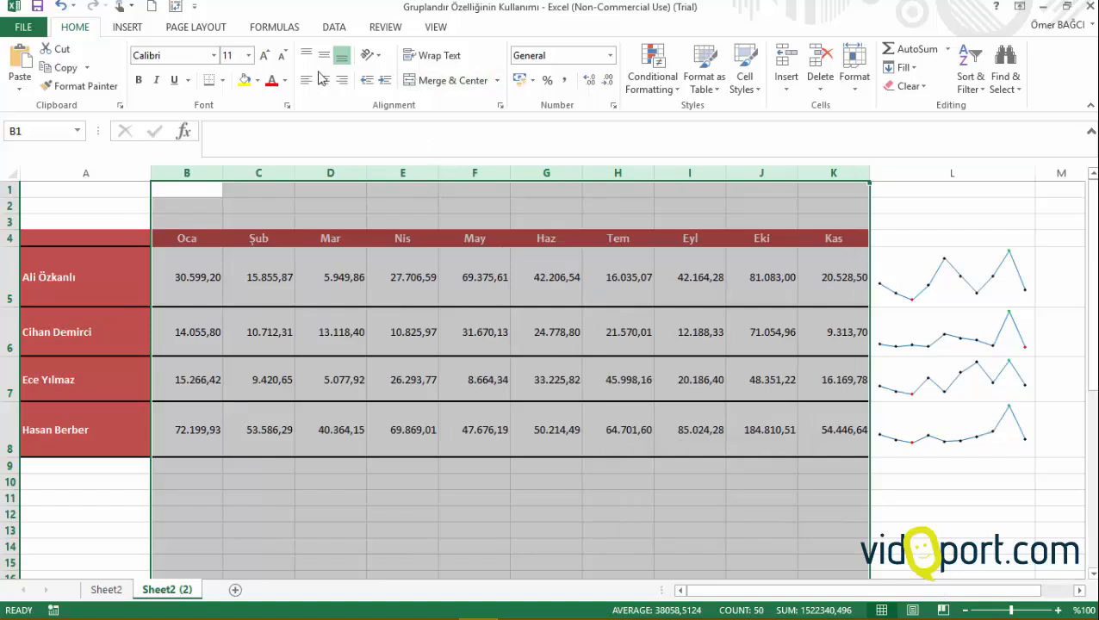
drag(93, 286, 83, 427)
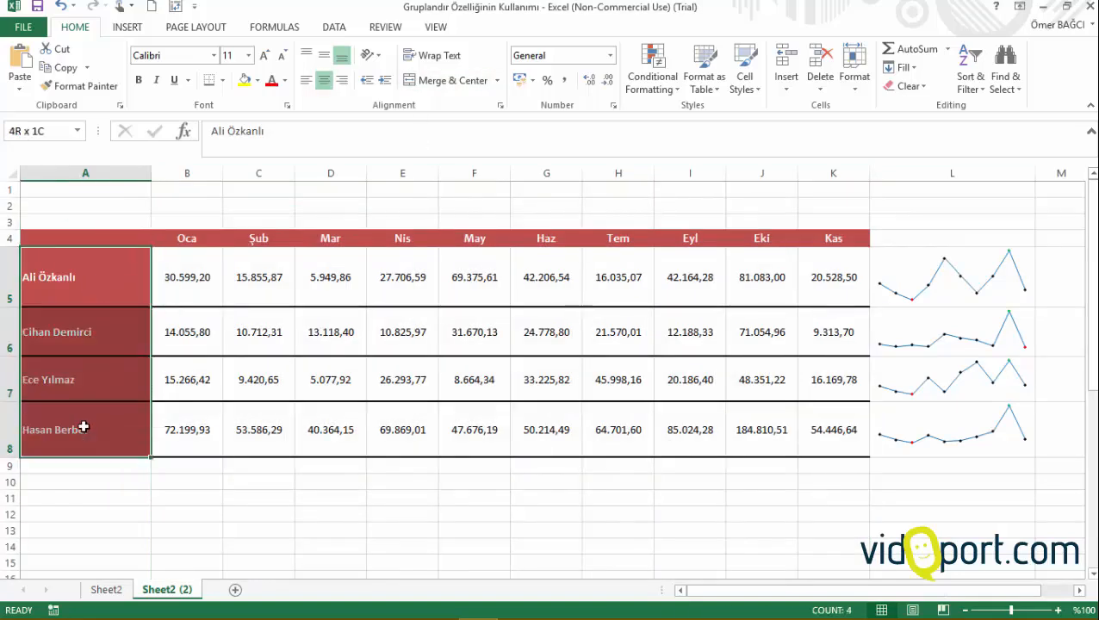
click(790, 330)
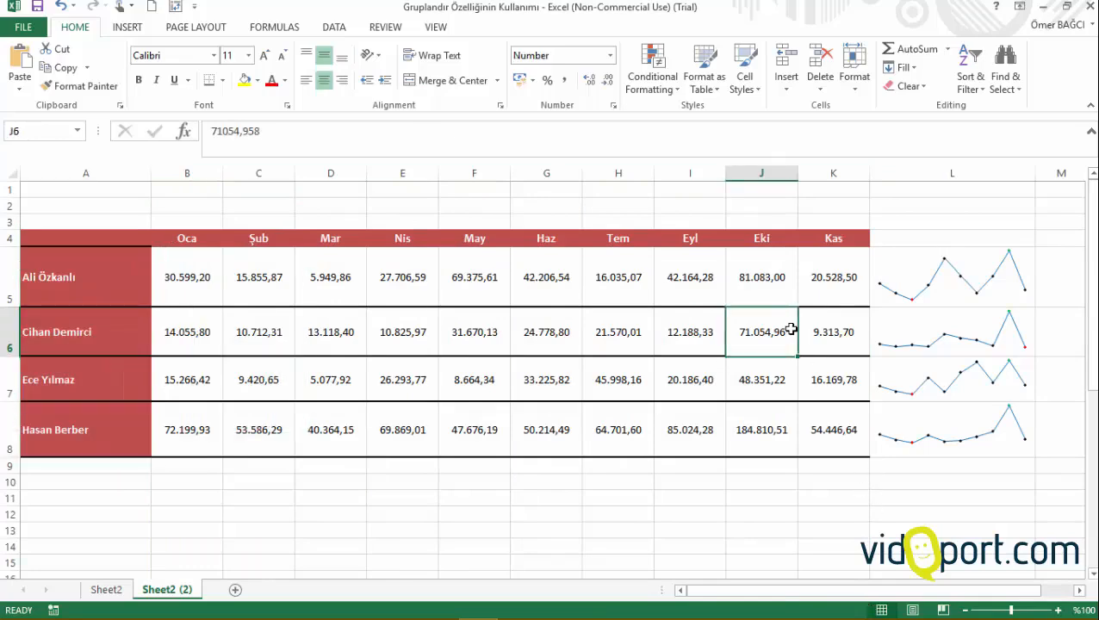